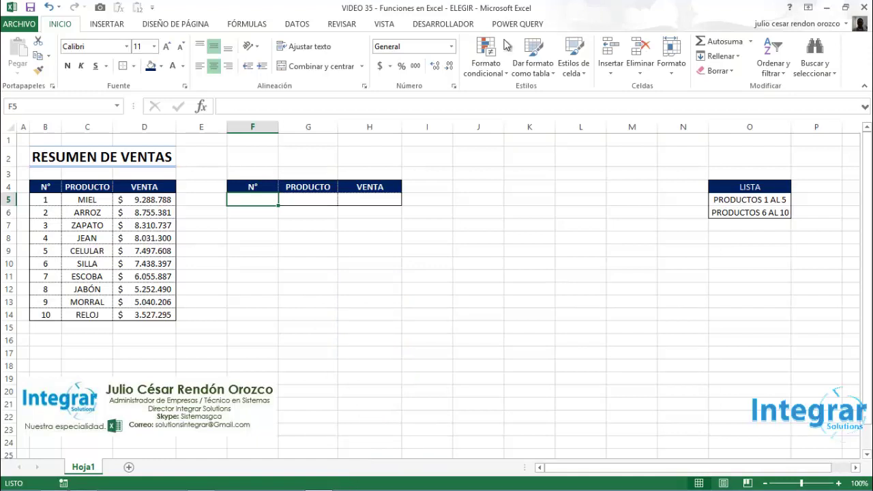
Step: Start an ELEGIR formula in G5 using F5 as the index number
left_click(327, 200)
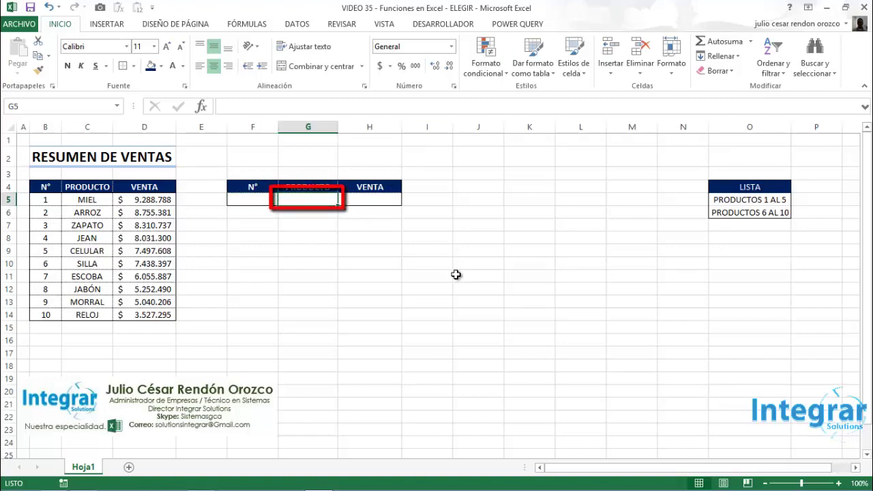
type("=ELE")
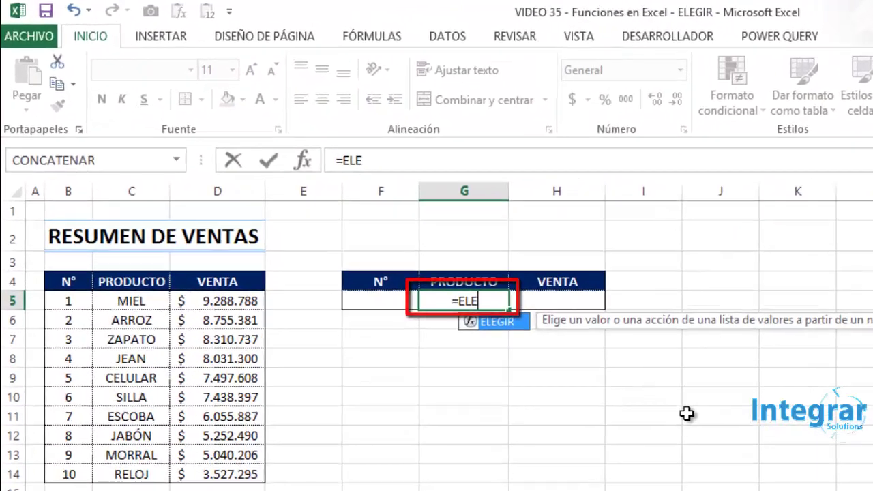
key("Tab")
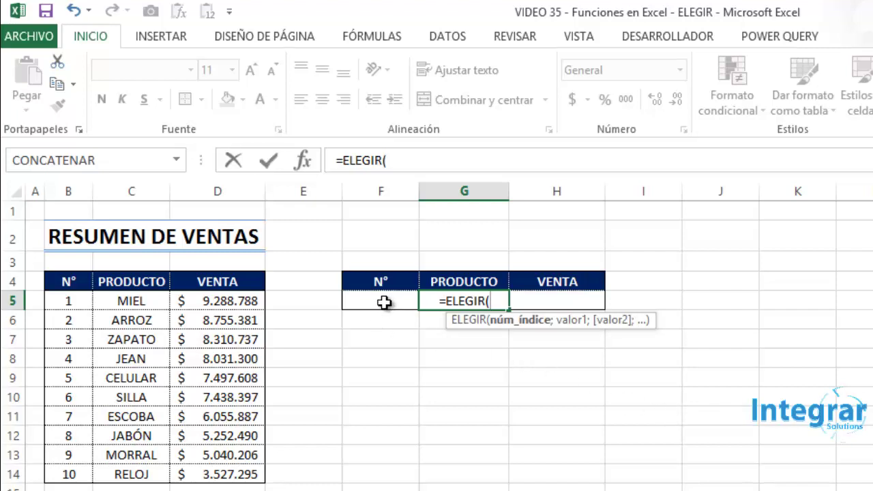
left_click(385, 303)
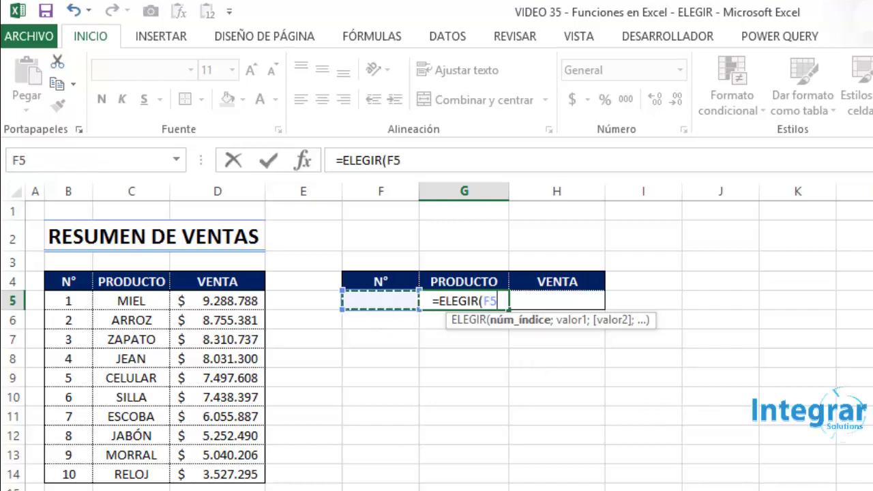
type(";")
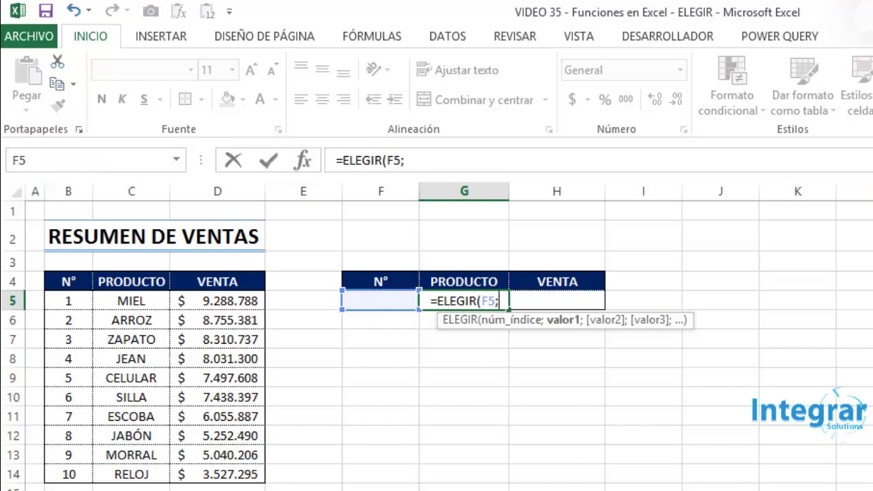
Step: Add cells C5 through C14 as the ELEGIR choices, separated by semicolons
left_click(137, 298)
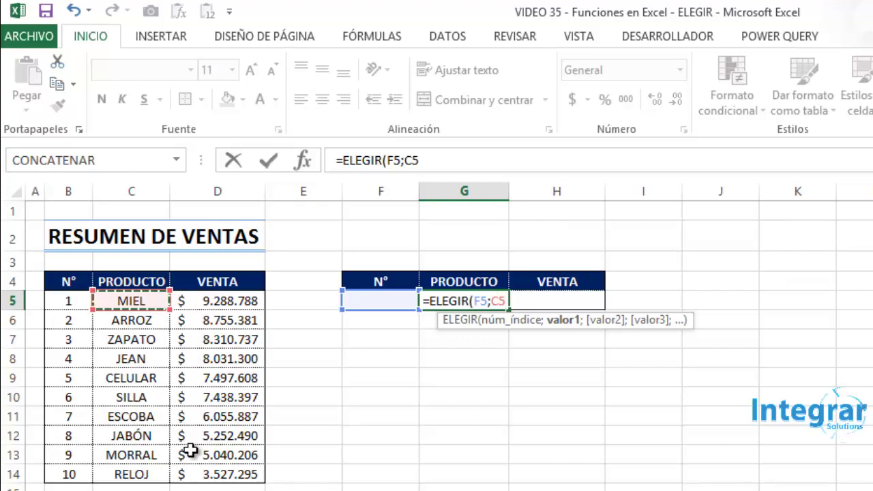
type(";")
left_click(112, 327)
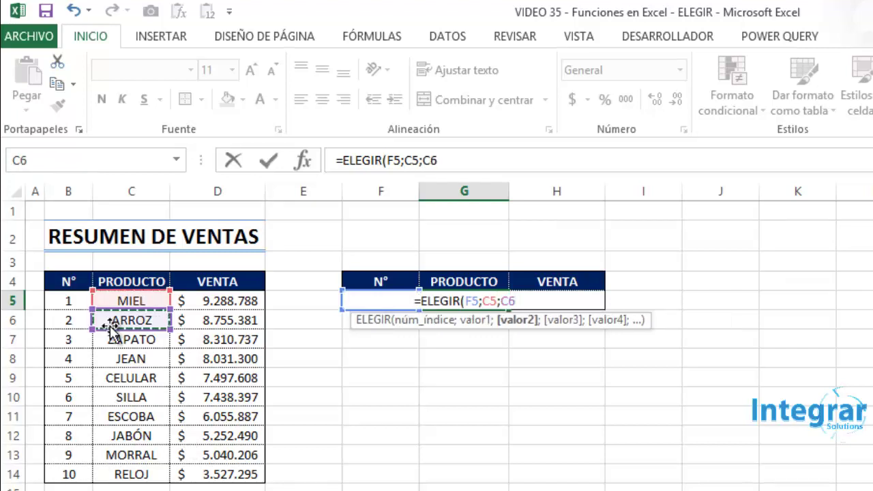
type(";")
left_click(136, 338)
type(";")
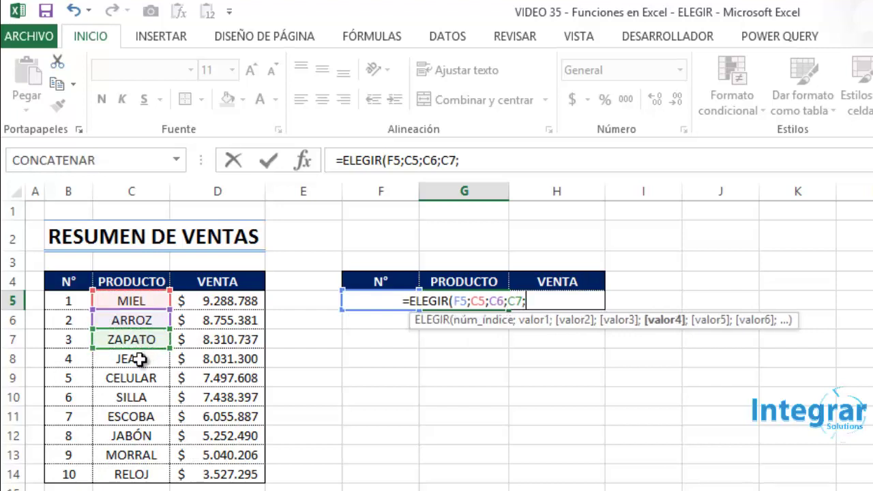
left_click(140, 360)
type(";")
left_click(138, 378)
type(";")
left_click(140, 398)
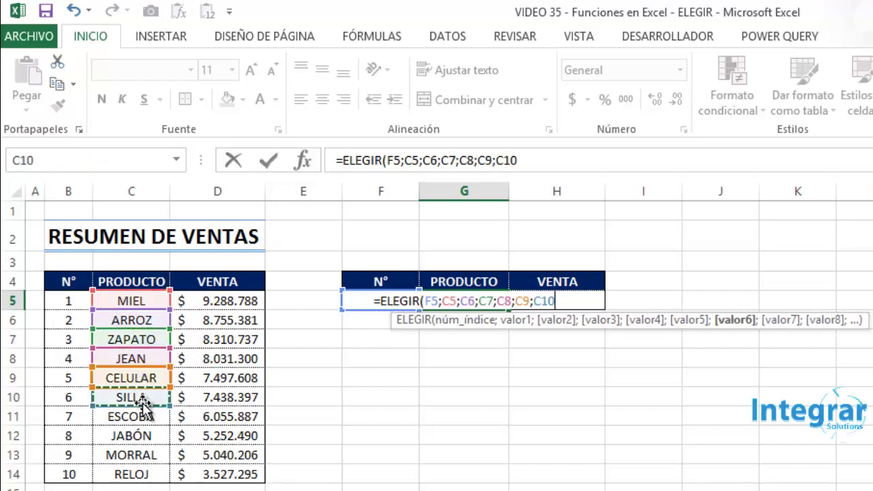
type(";")
left_click(143, 417)
type(";")
left_click(147, 437)
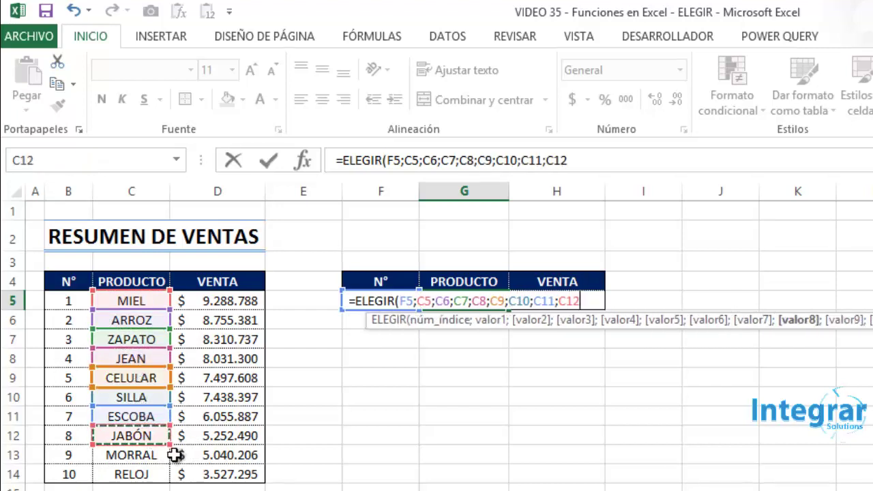
type(";")
left_click(146, 455)
type(";")
left_click(141, 473)
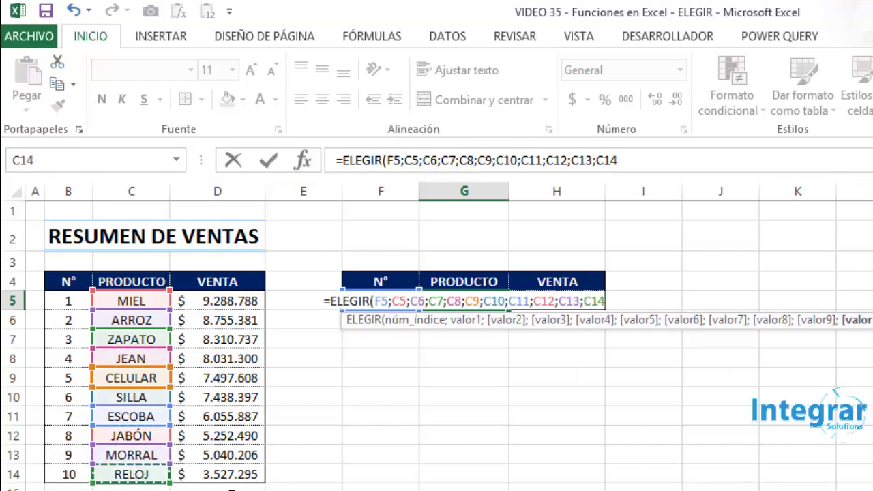
Step: Close and commit the =ELEGIR(F5;C5;…;C14) formula in G5
type(")")
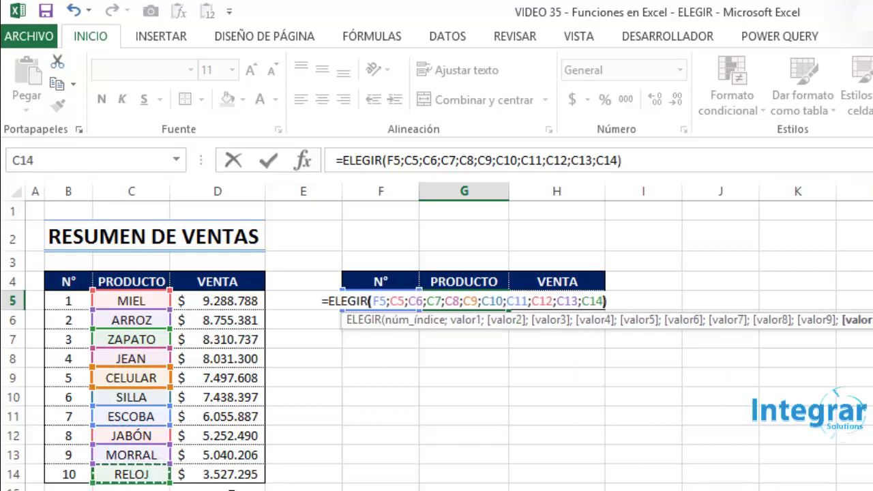
key("Return")
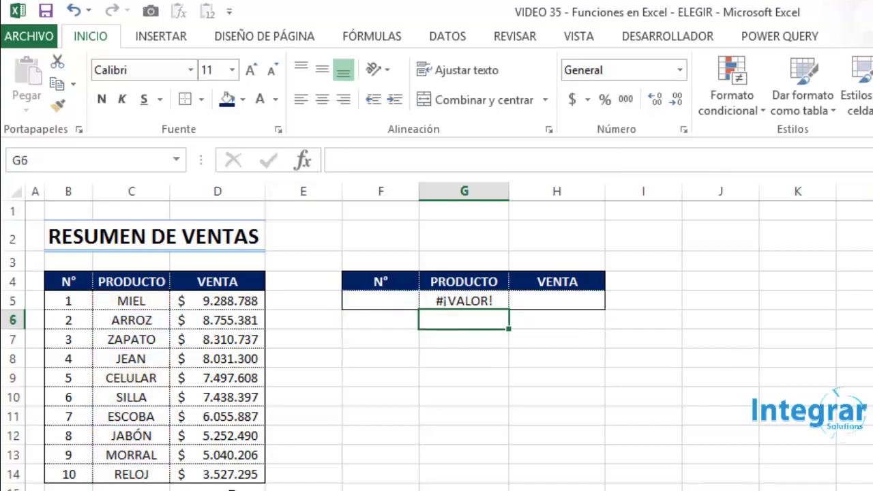
key("Up")
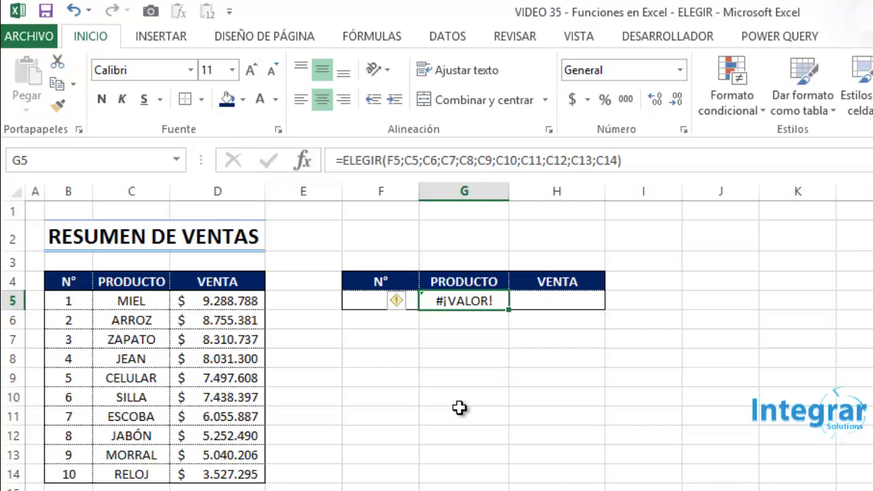
Step: Wrap the G5 formula in SI.ERROR so invalid numbers show "No permitido"
left_click(341, 161)
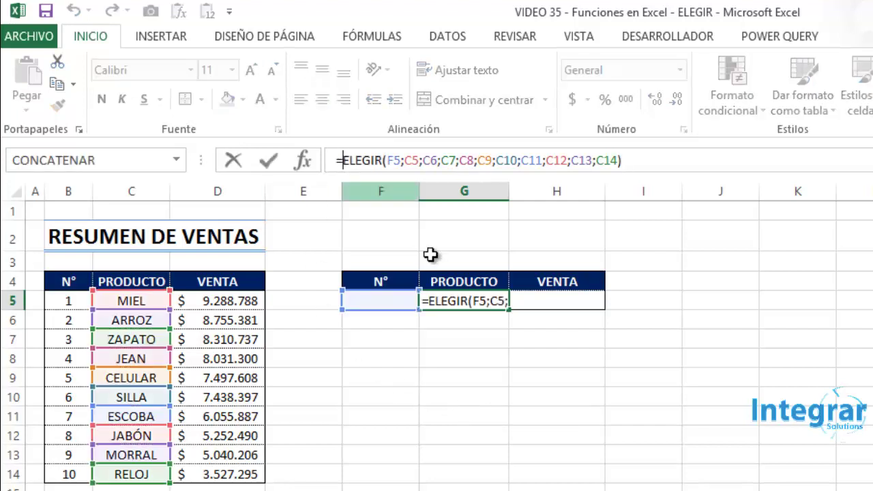
type("SI.ERROR(")
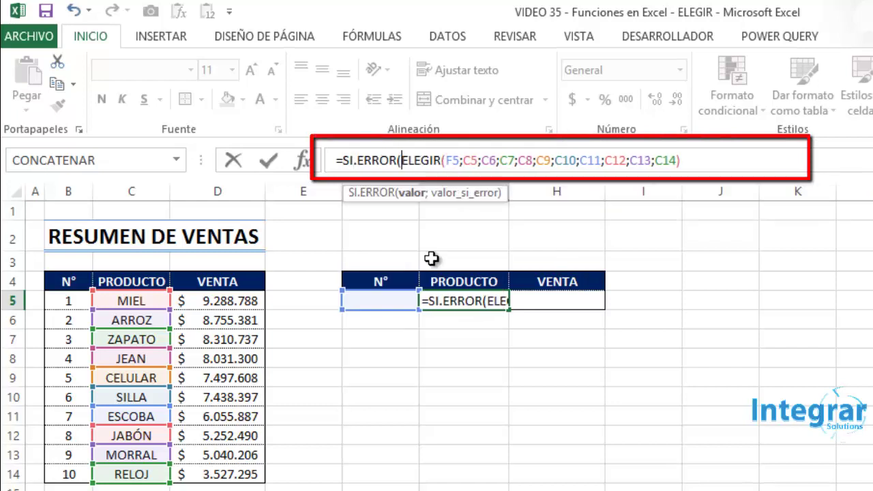
left_click(710, 154)
type(";")
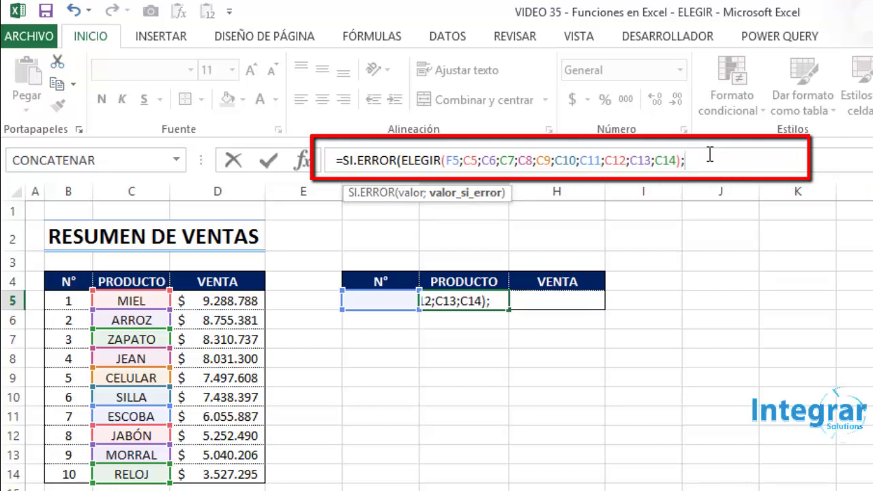
type("\"eS")
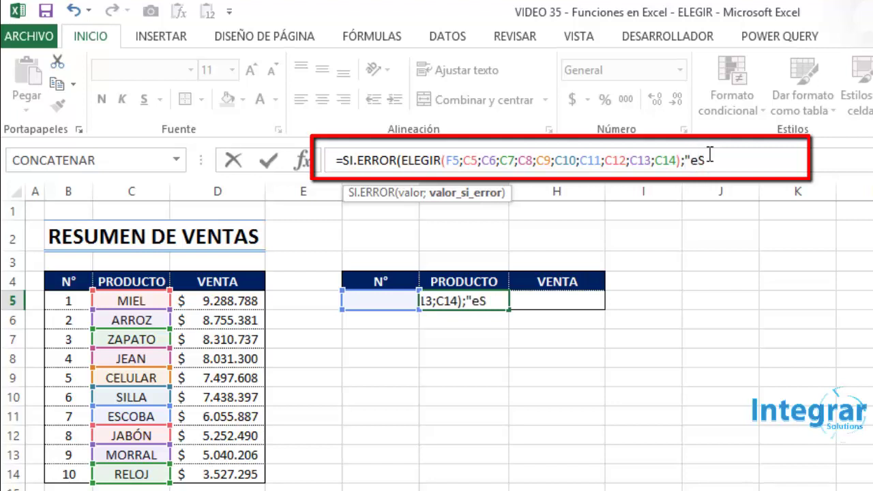
key("BackSpace")
key("BackSpace")
type("No p")
type("ermitido")
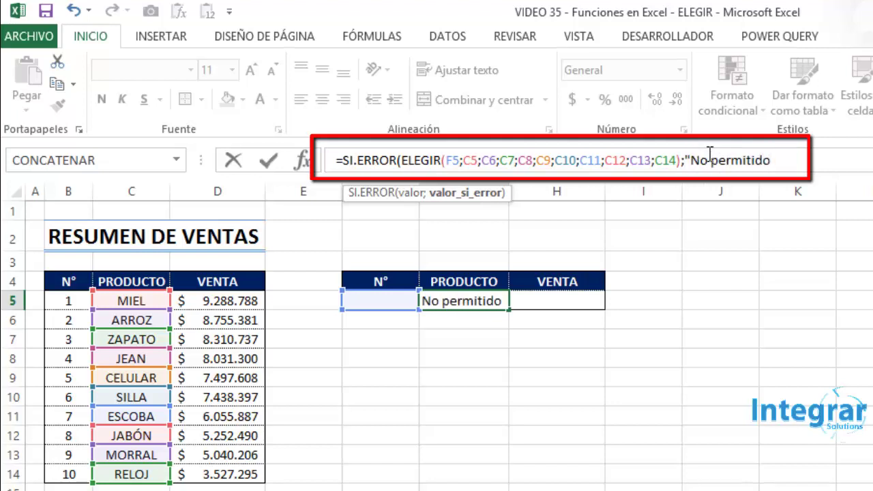
type("\")")
key("Return")
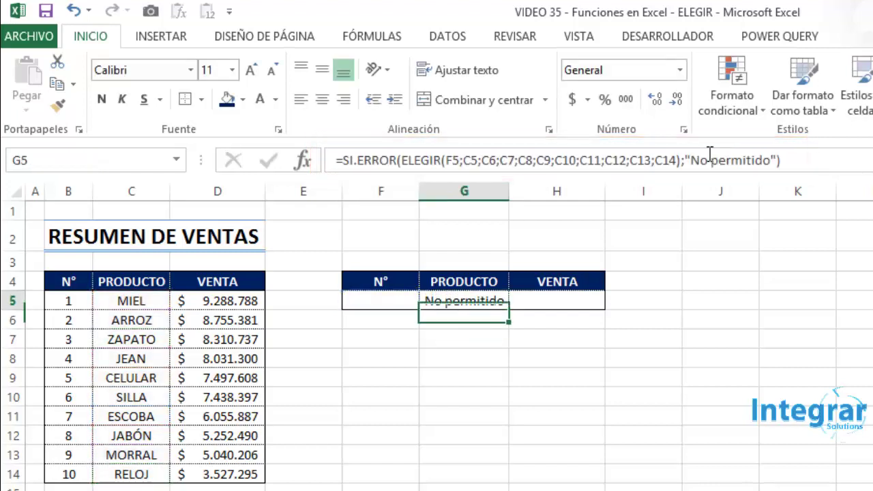
Step: Enter product number 1 in F5 and check the G5 lookup result
left_click(384, 304)
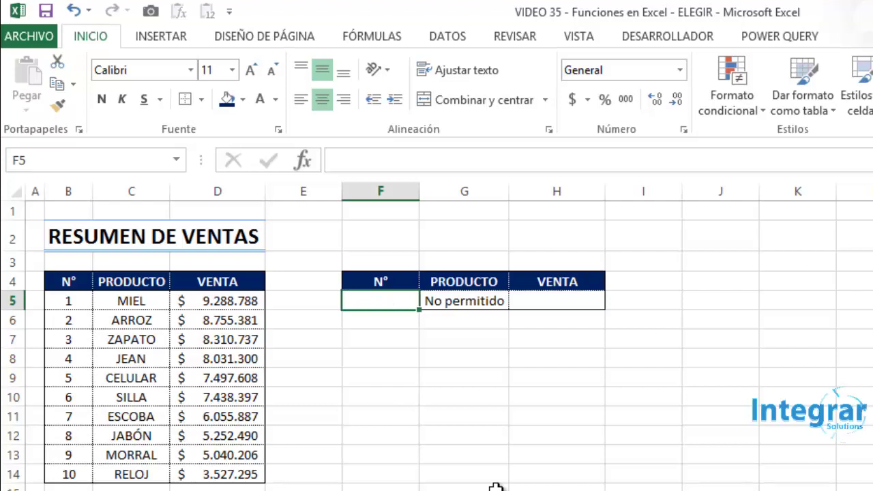
type("1")
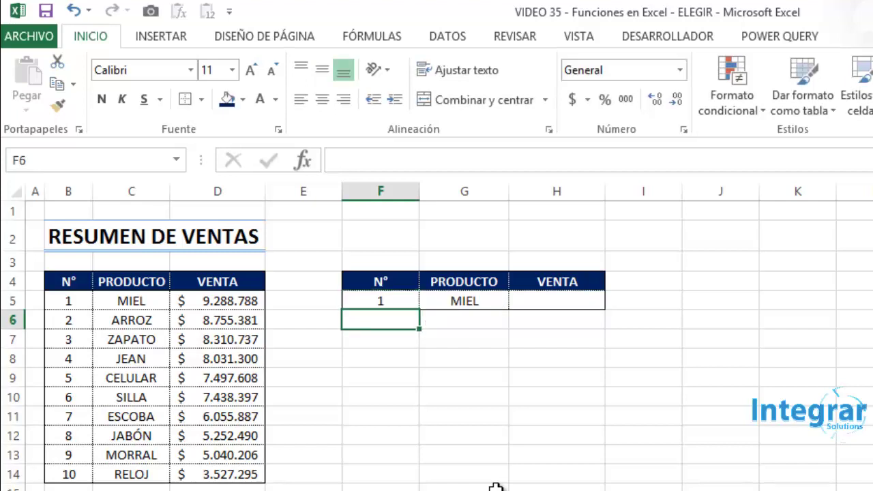
key("Up")
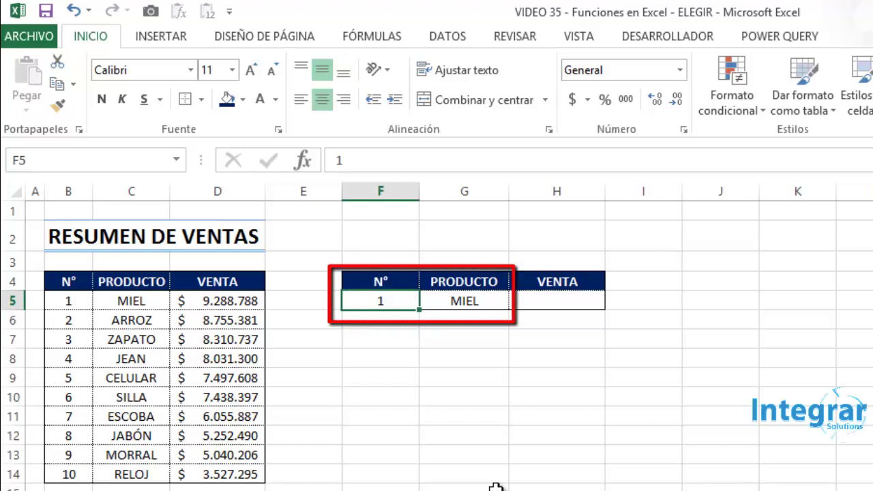
key("Right")
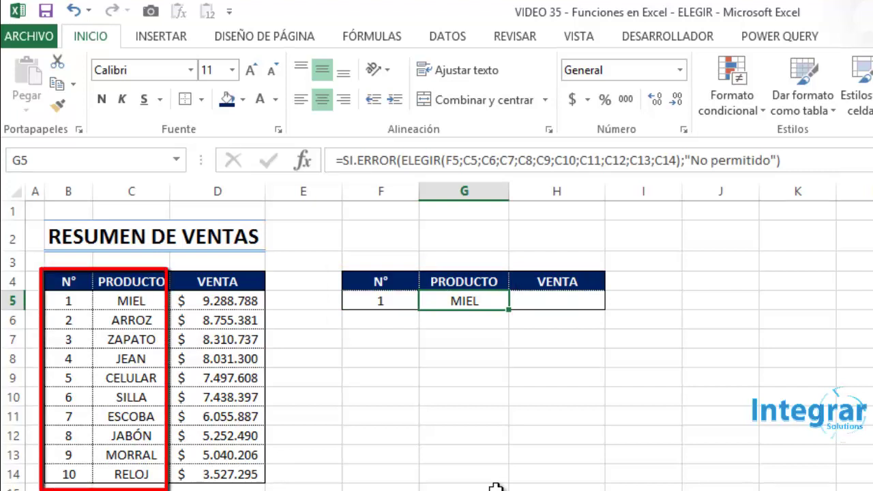
Step: Change F5 to 10 and confirm G5 now shows RELOJ
left_click(394, 301)
key("F2")
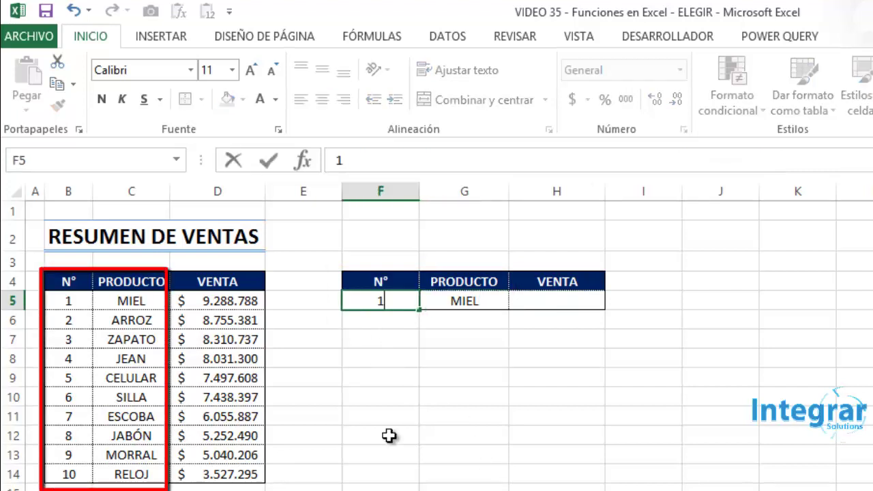
type("0")
key("ctrl+Return")
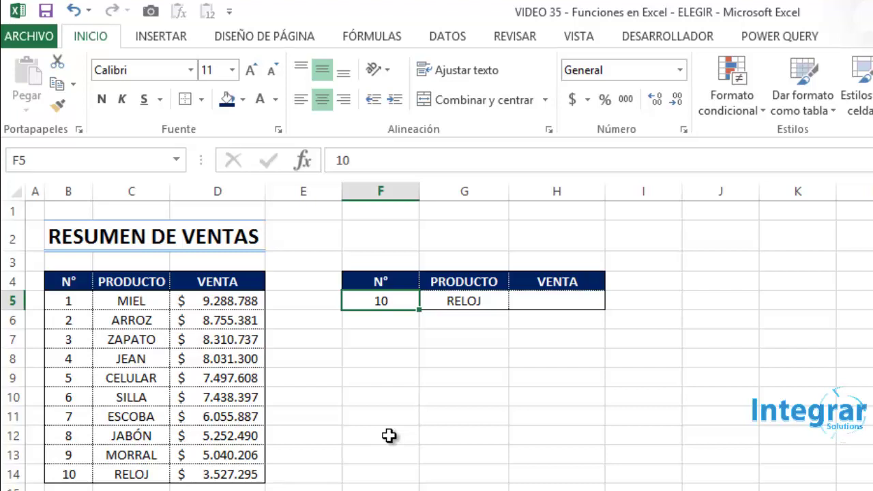
key("Right")
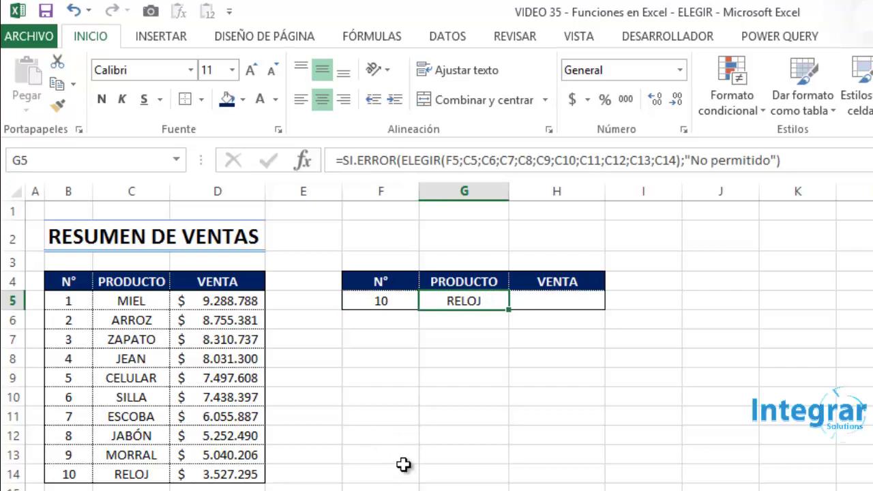
Step: Enter =BUSCARV(G5;$C$5:$D$14;2;0) in H5, returning $ 3.527.295 for RELOJ
left_click(535, 301)
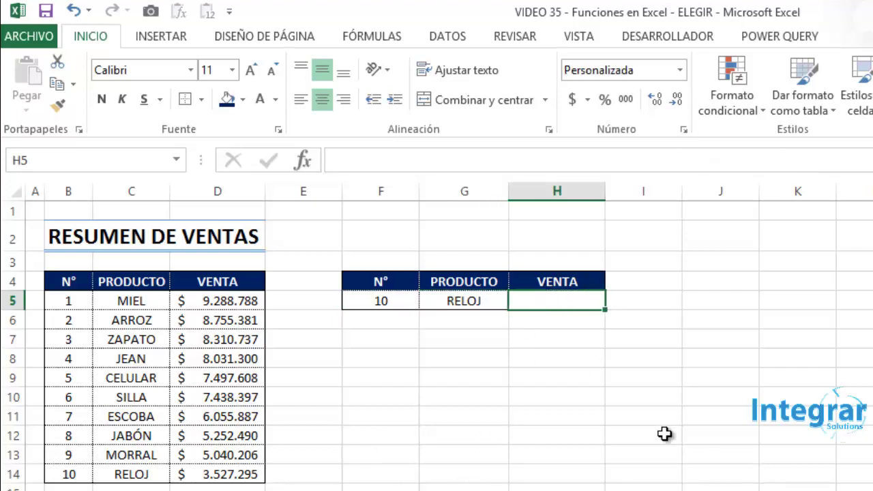
type("=")
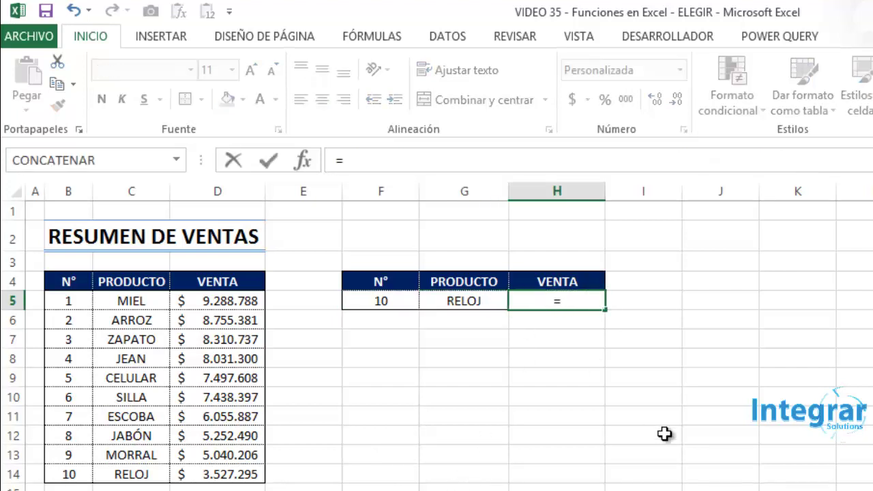
type("bus")
key("Down")
key("Down")
key("Tab")
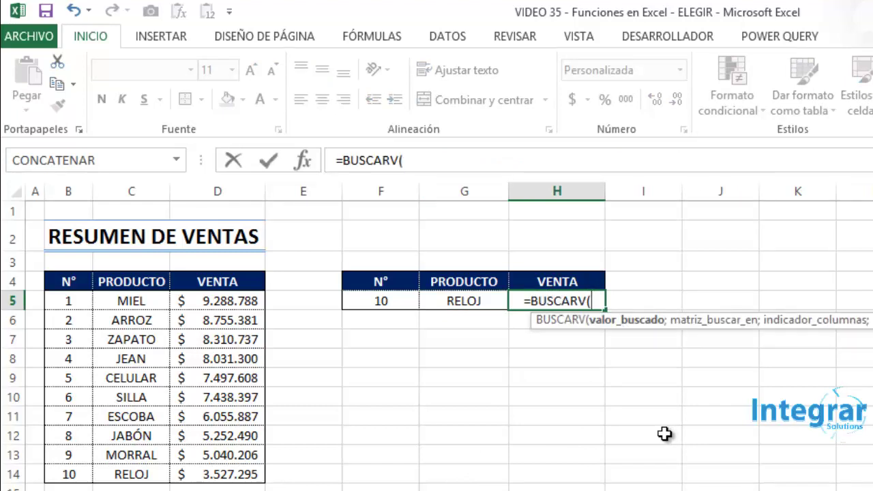
left_click(451, 305)
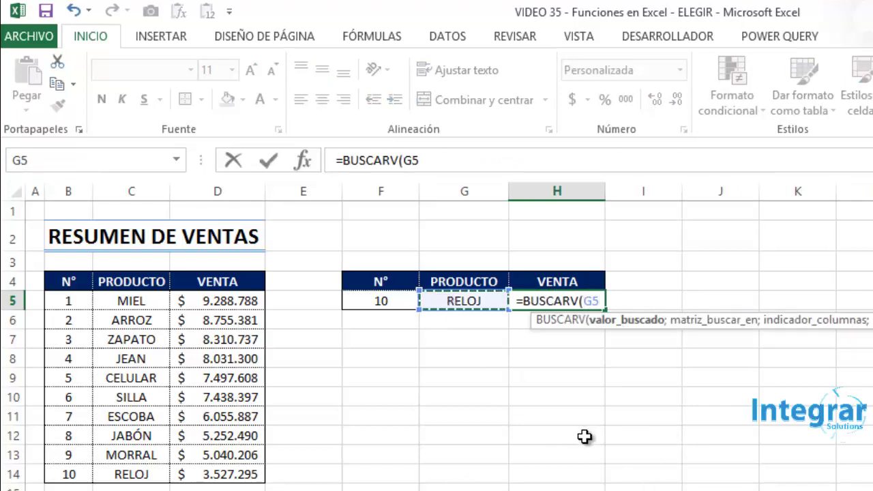
type(";")
mouse_move(135, 302)
left_mouse_down()
mouse_move(206, 397)
mouse_move(216, 473)
left_mouse_up()
key("F4")
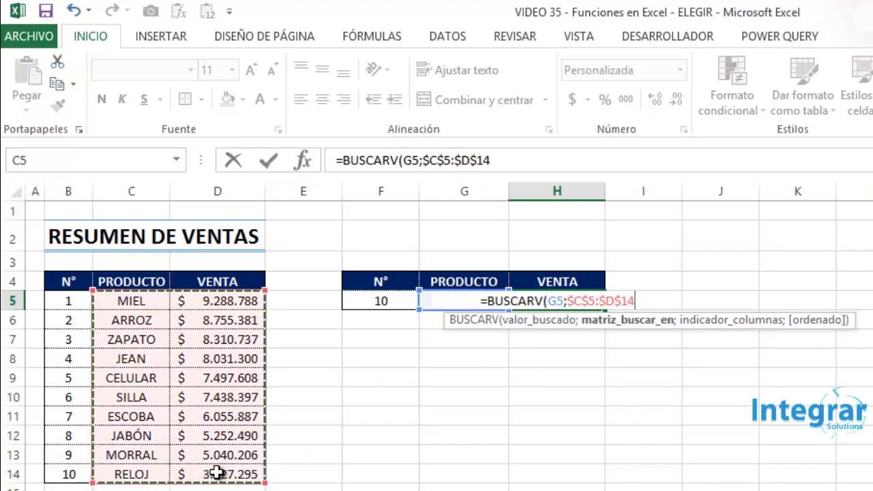
type(";2")
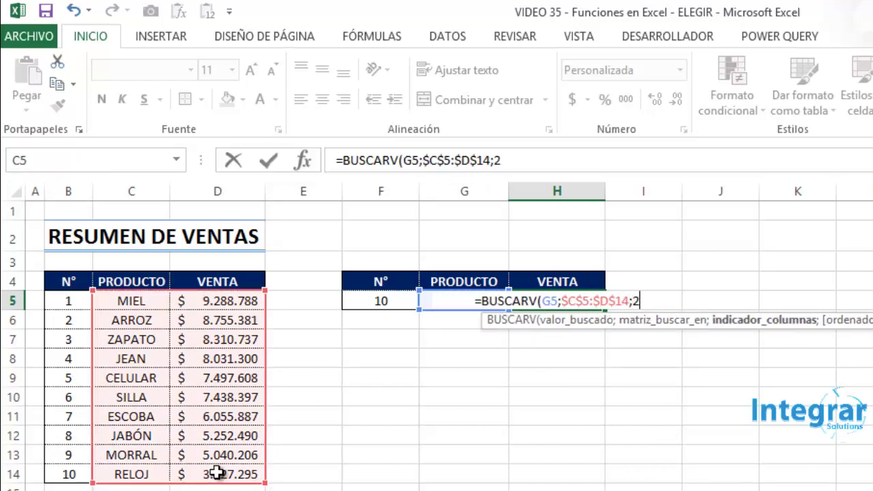
type(";0)")
key("Return")
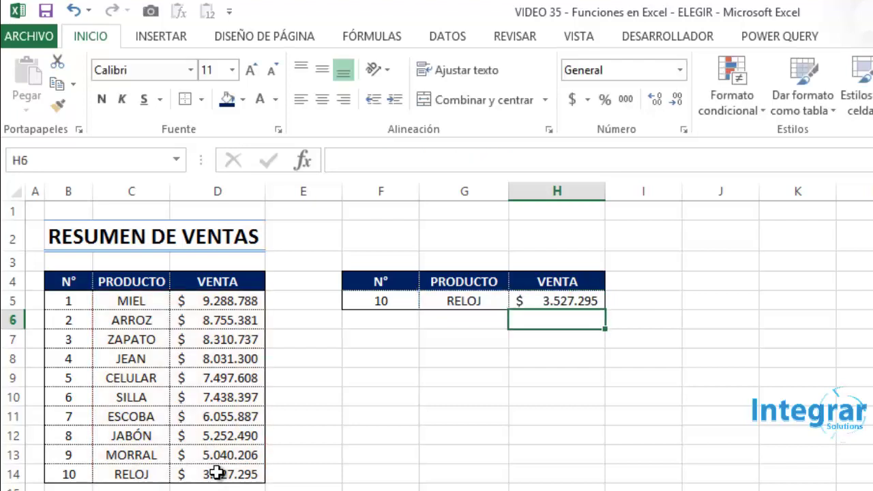
key("Up")
Step: Wrap the H5 BUSCARV formula in SI.ERROR with "" so errors show blank
left_click(341, 161)
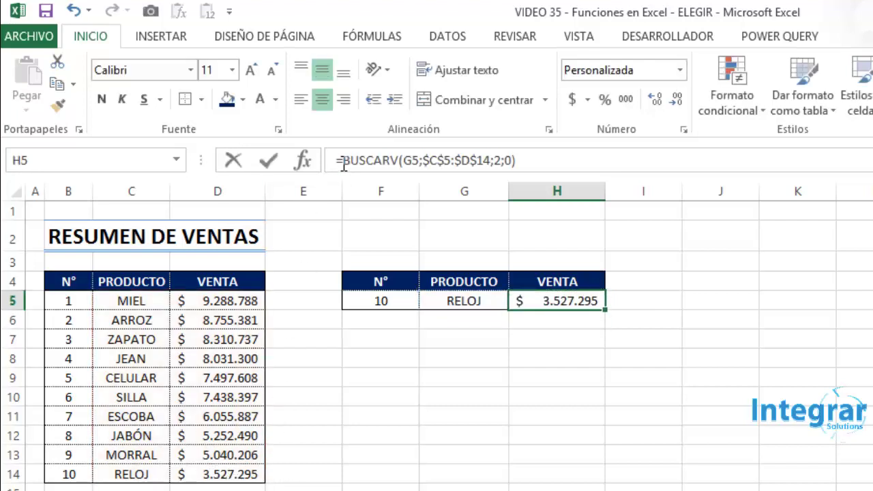
type("si")
key("Down")
key("Tab")
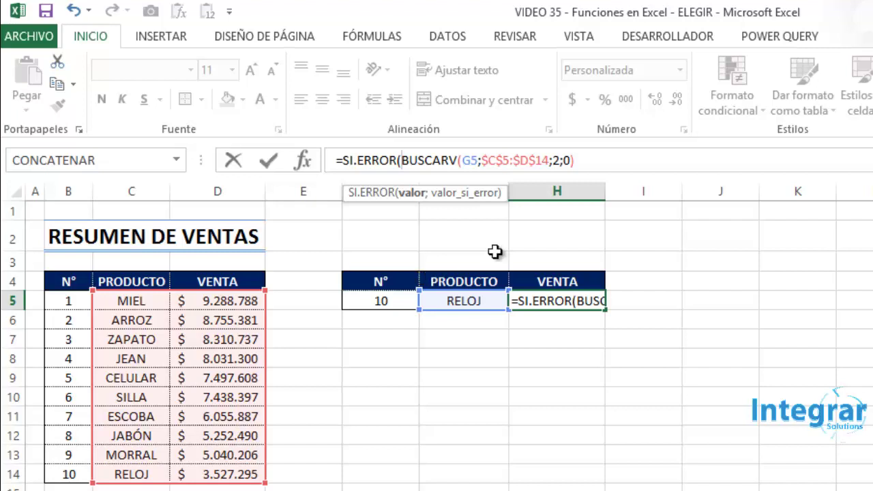
type(";")
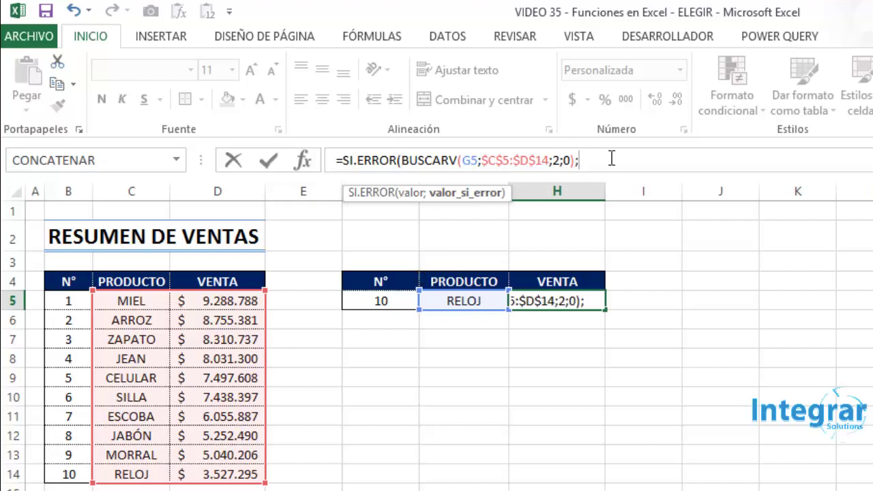
type("\"\")")
key("Return")
key("Up")
key("Left")
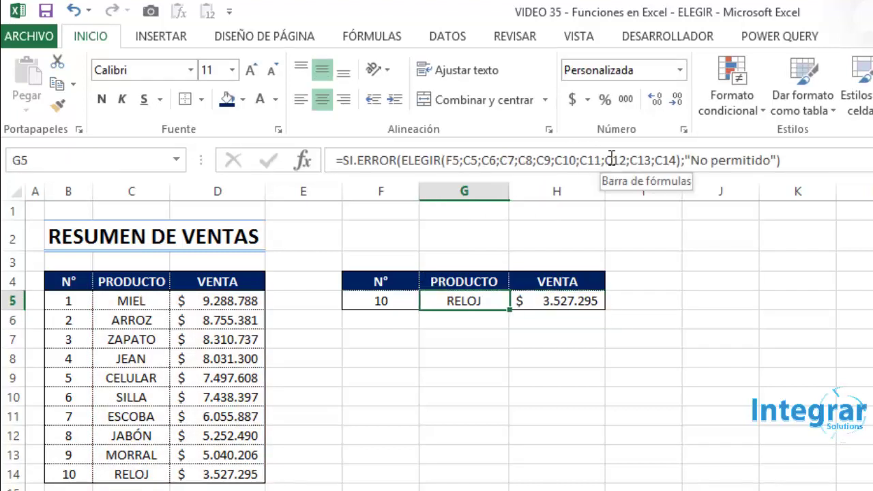
Step: Test F5 with 0, 11, then 1, ending on MIEL with $ 9.288.788
key("Left")
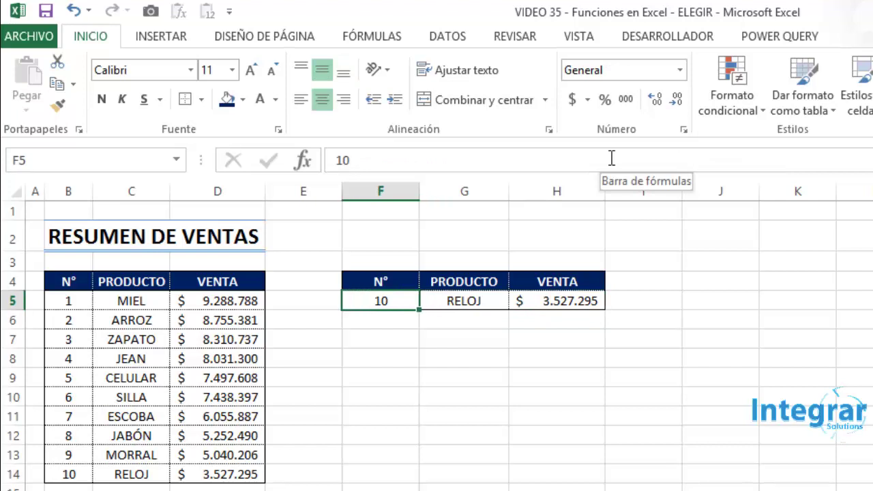
type("0")
key("Return")
key("Up")
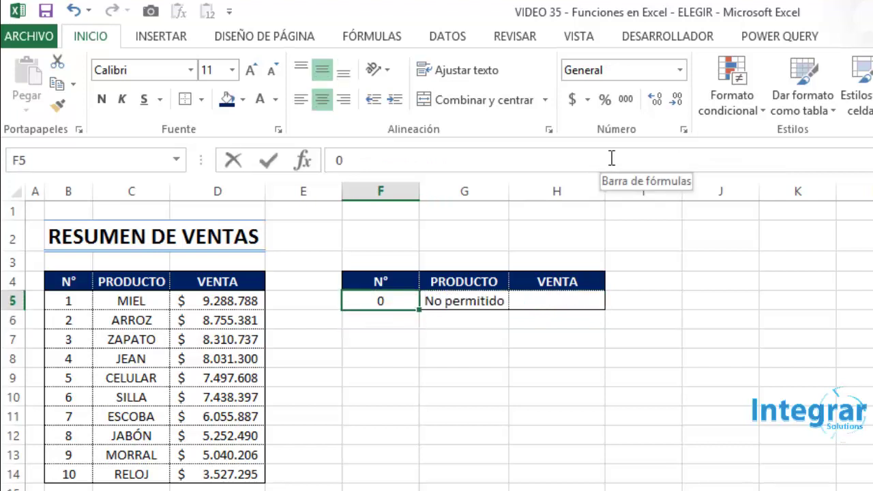
type("11")
key("Return")
key("Up")
key("Delete")
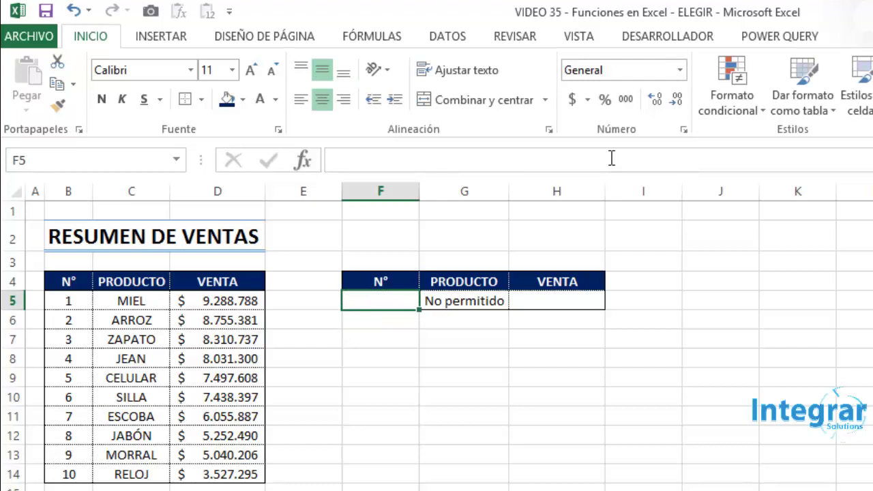
type("1")
key("Return")
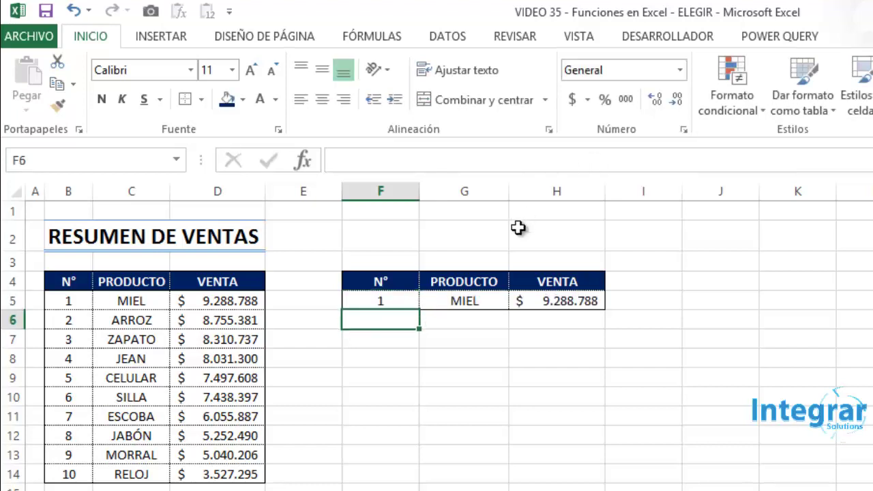
left_click(403, 286)
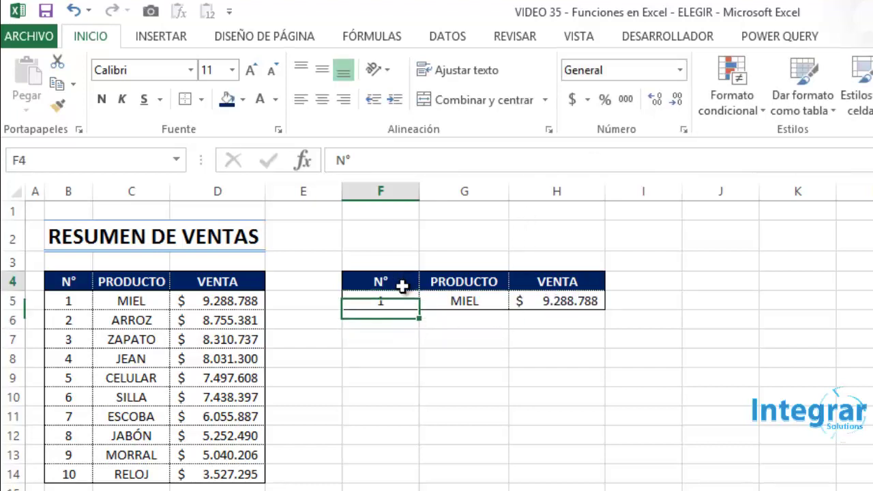
left_click(455, 301)
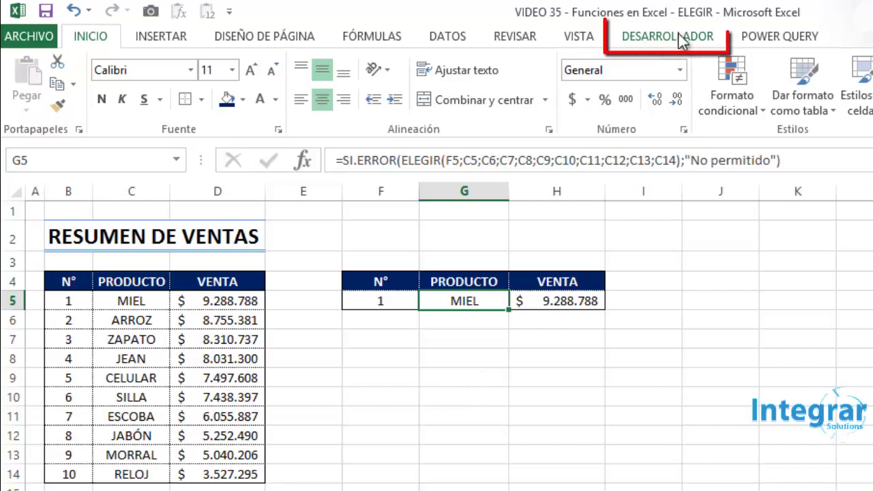
Step: Insert a form-control combo box from DESARROLLADOR and draw it across F2:G2
left_click(705, 43)
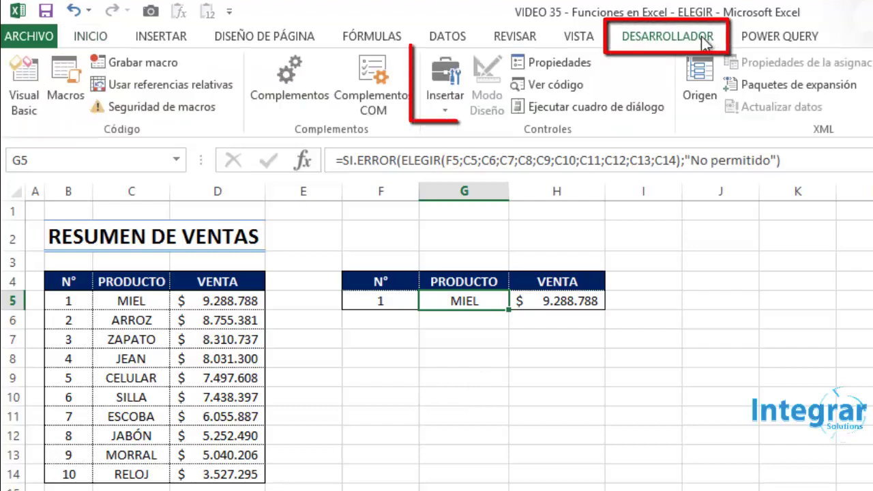
left_click(445, 99)
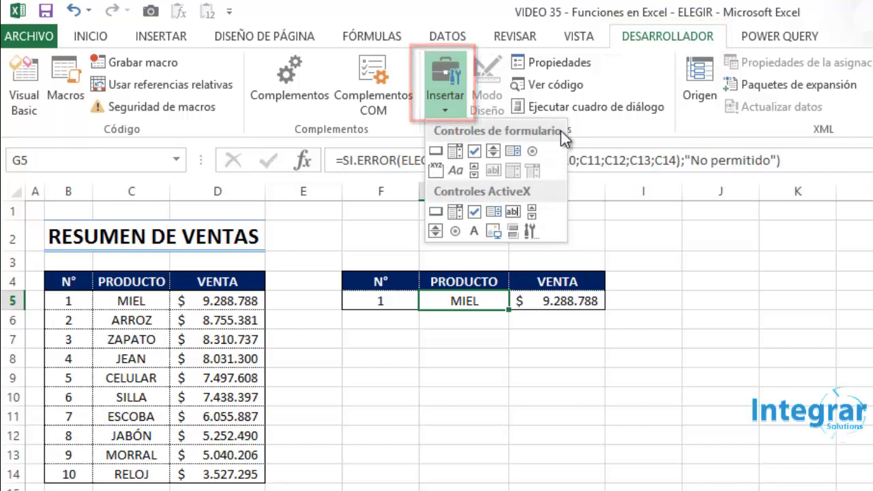
left_click(456, 155)
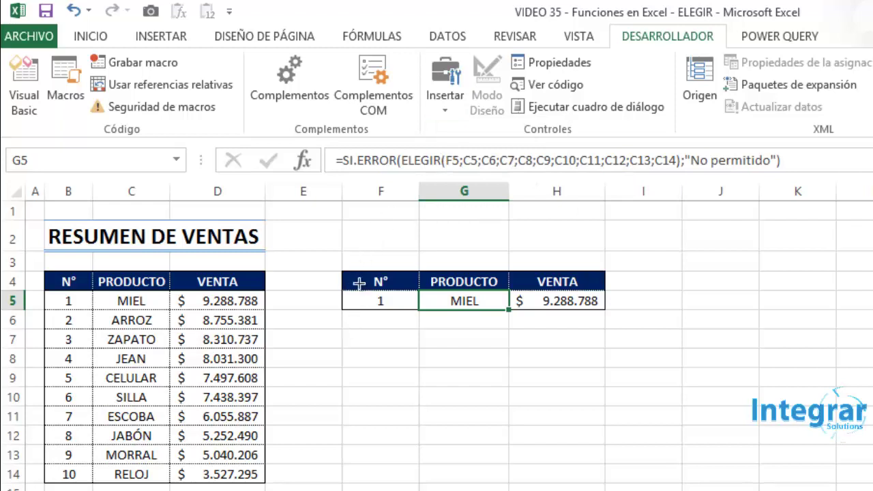
left_click_drag(365, 244, 508, 251)
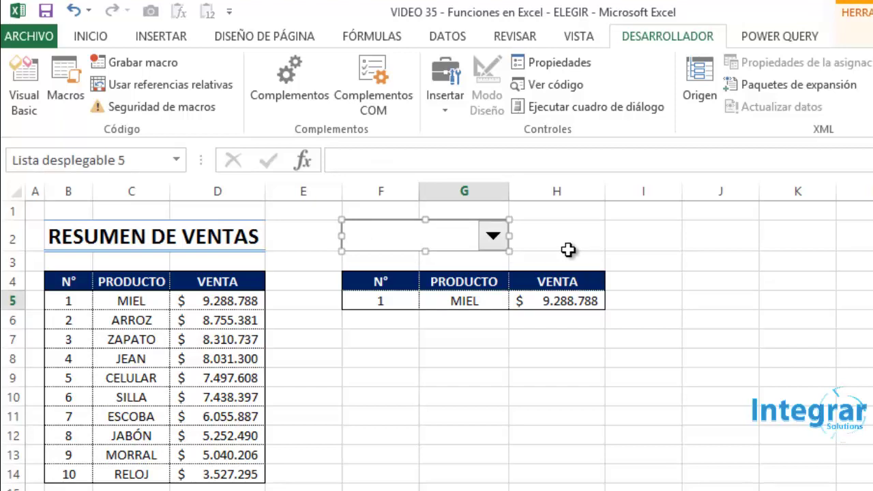
Step: In Formato de control, set the input range to $C$5:$C$14 and linked cell to $F$5
right_click(464, 237)
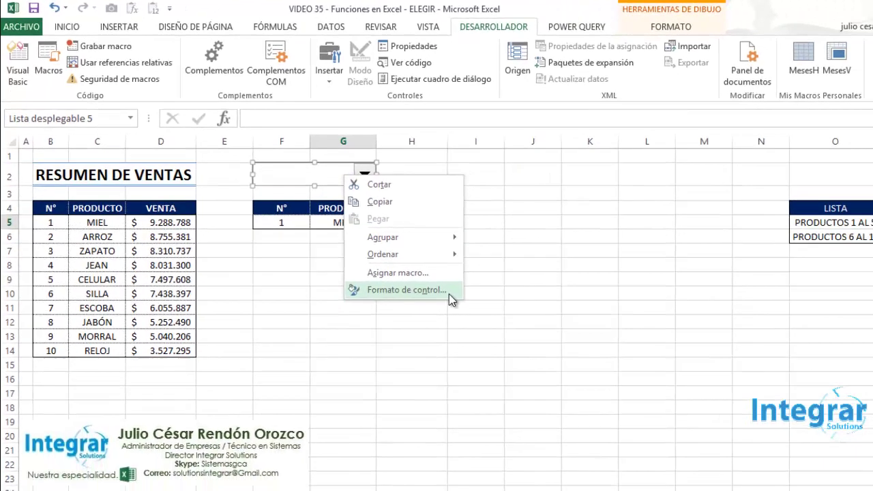
left_click(449, 294)
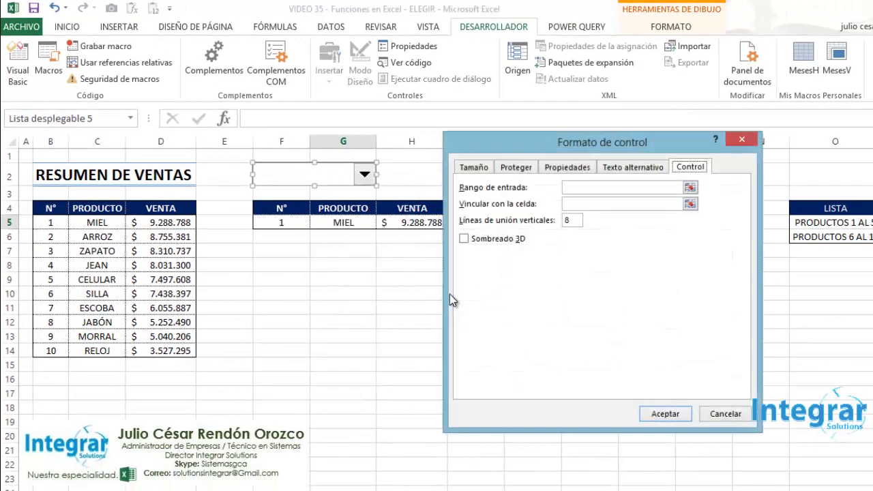
mouse_move(691, 137)
left_mouse_down()
mouse_move(712, 128)
mouse_move(688, 132)
left_mouse_up()
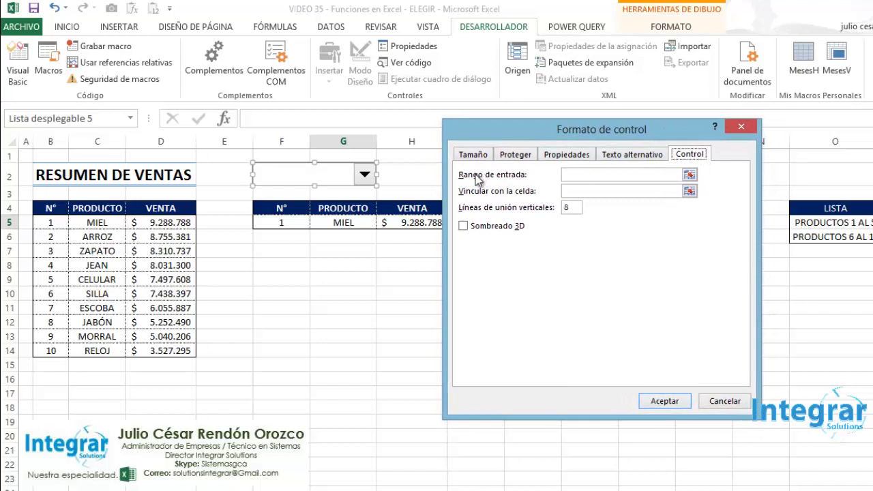
left_click(690, 175)
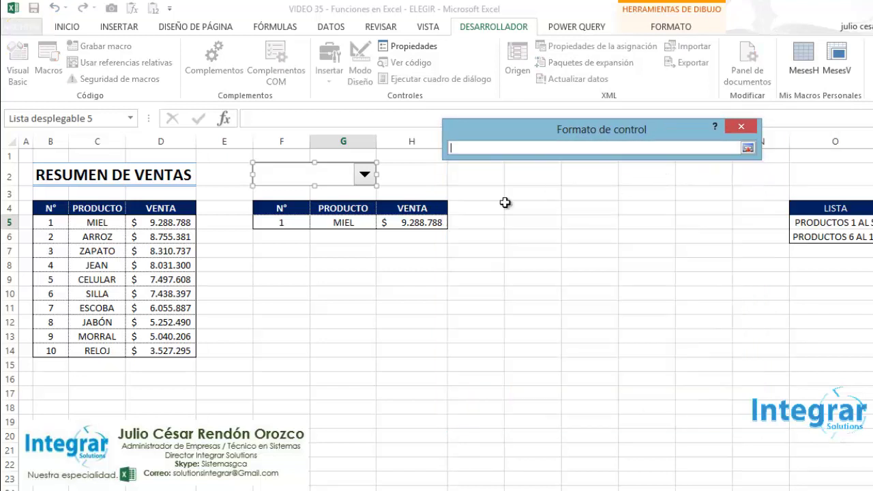
left_click_drag(89, 221, 89, 351)
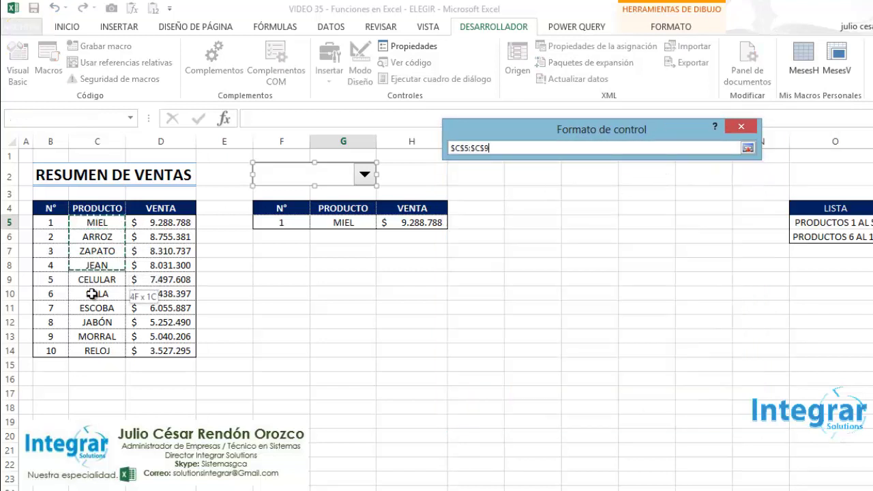
left_click(748, 149)
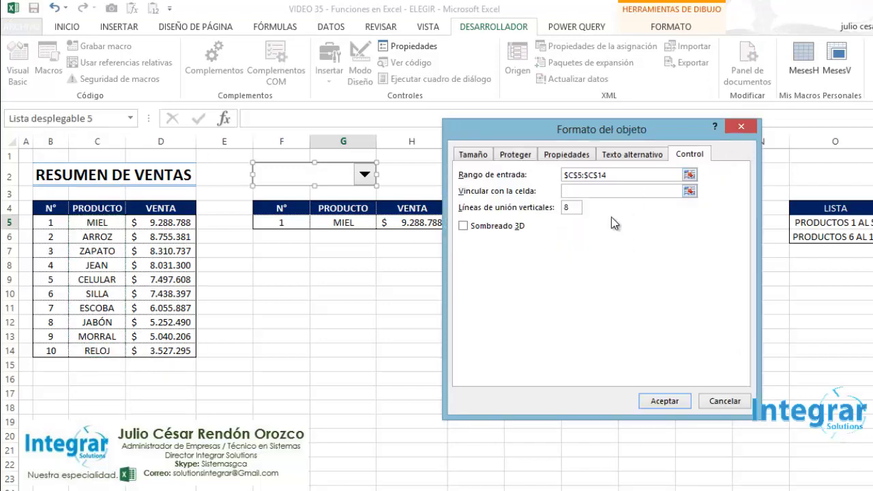
left_click(691, 191)
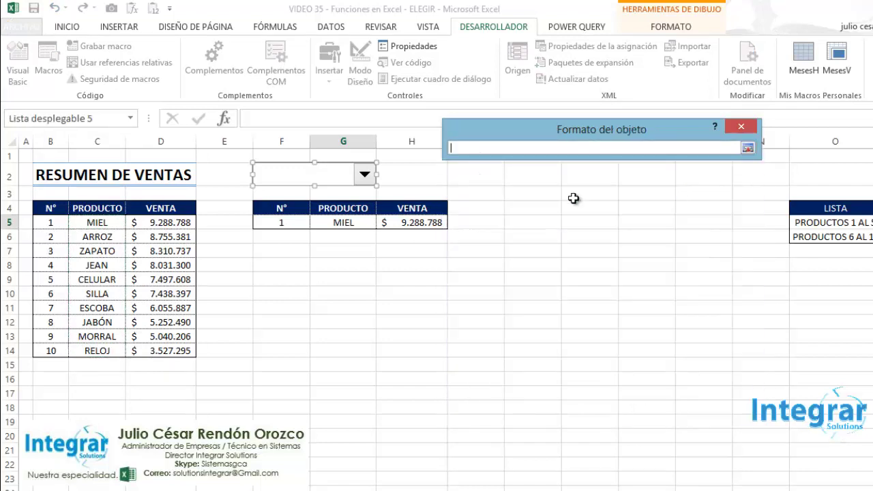
left_click(282, 223)
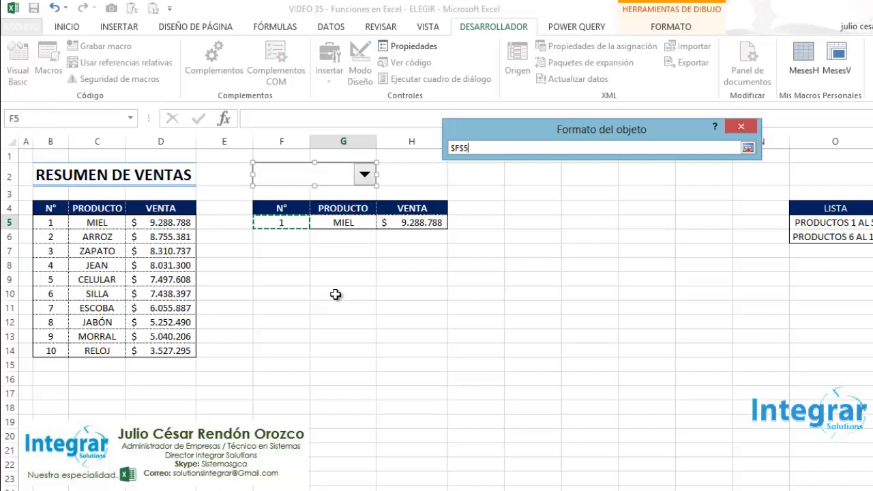
left_click(748, 148)
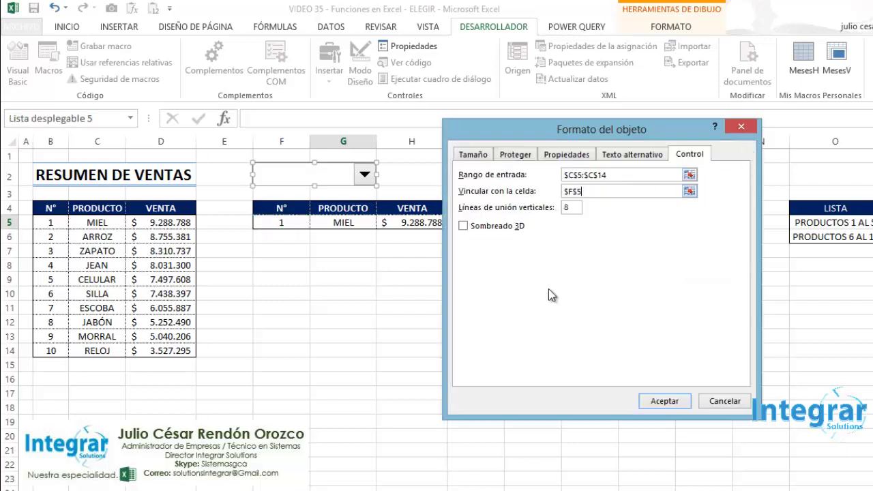
left_click(663, 400)
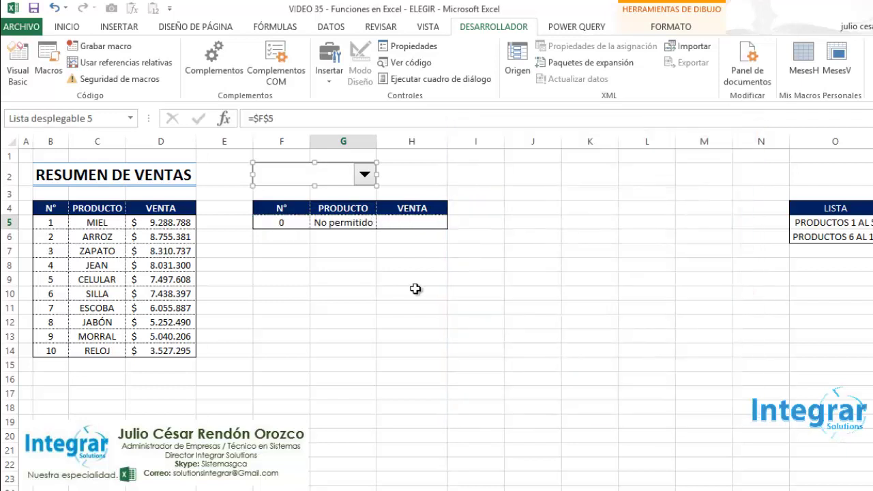
Step: Pick MIEL, then CELULAR in the combo box, confirming F5 becomes 5 with $ 7.497.608
left_click(348, 218)
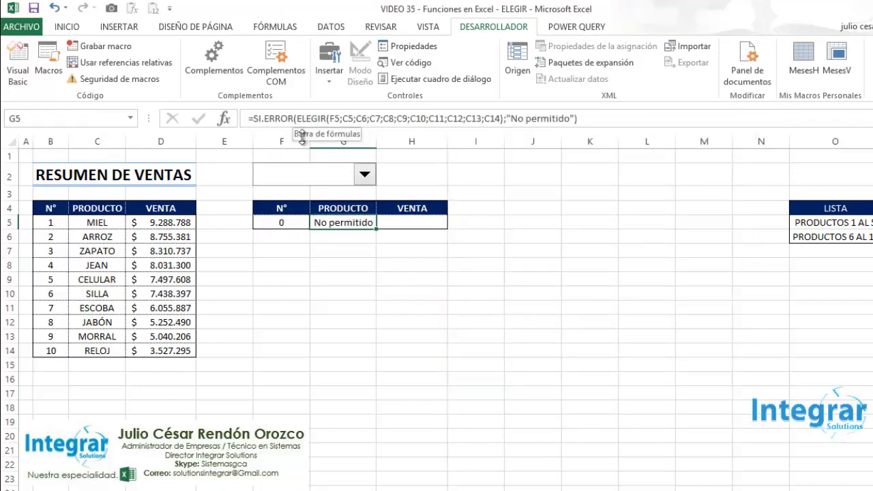
left_click(363, 177)
mouse_move(369, 230)
left_mouse_down()
mouse_move(370, 245)
mouse_move(370, 209)
left_mouse_up()
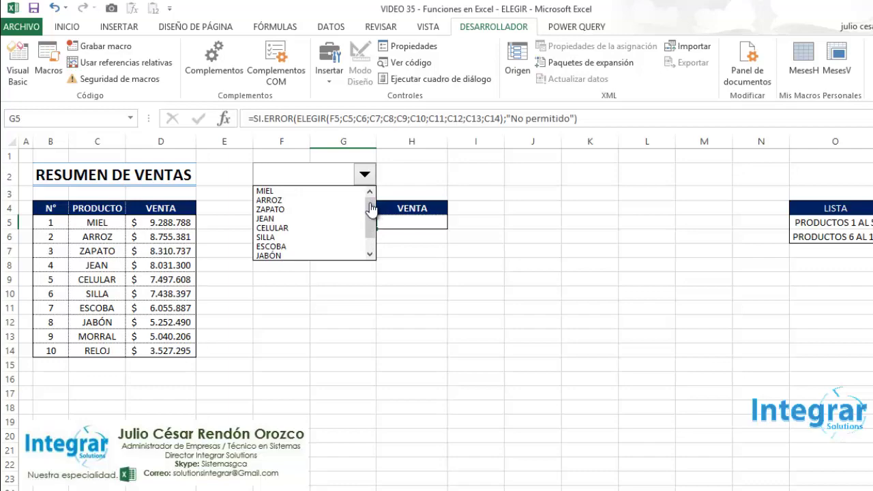
left_click(266, 191)
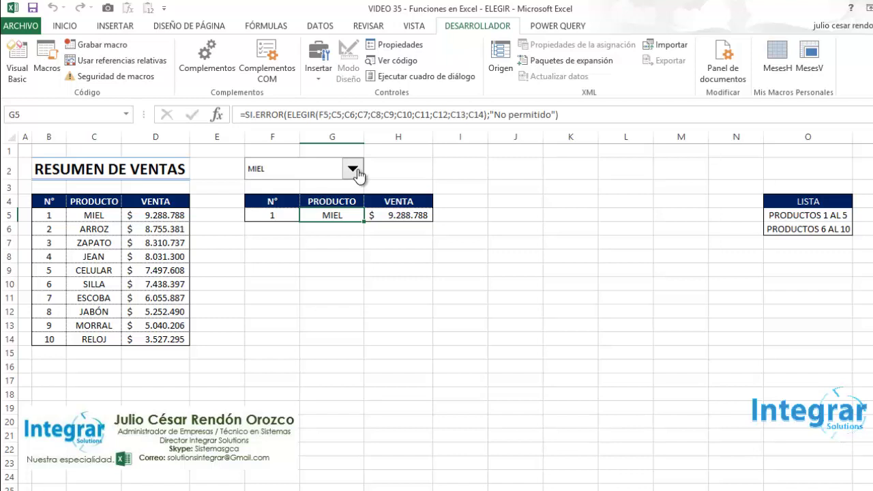
left_click(353, 171)
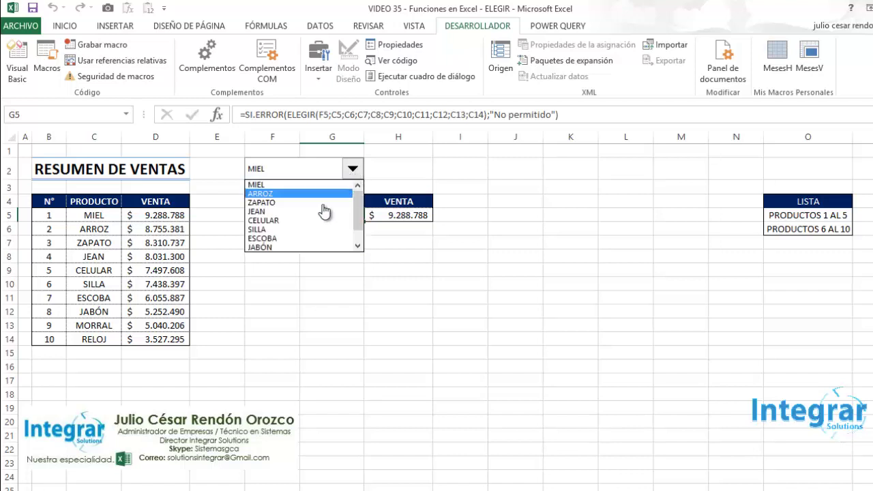
left_click(302, 220)
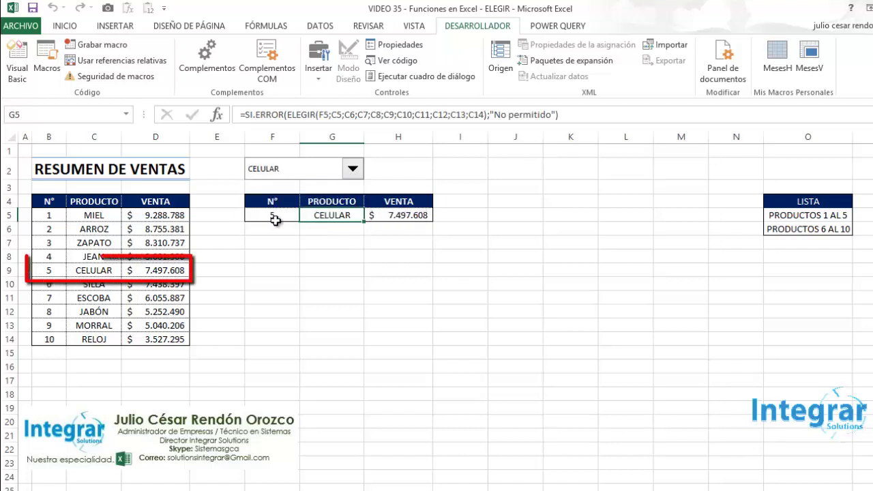
left_click(277, 216)
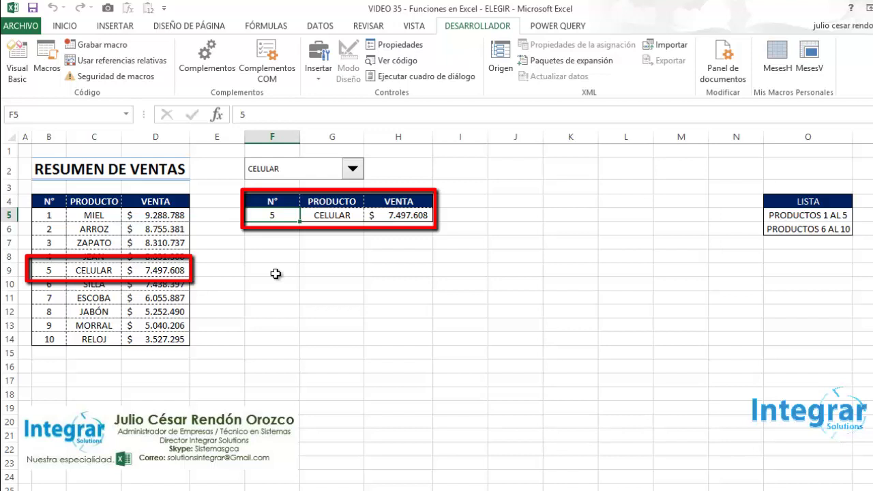
left_click_drag(55, 272, 175, 271)
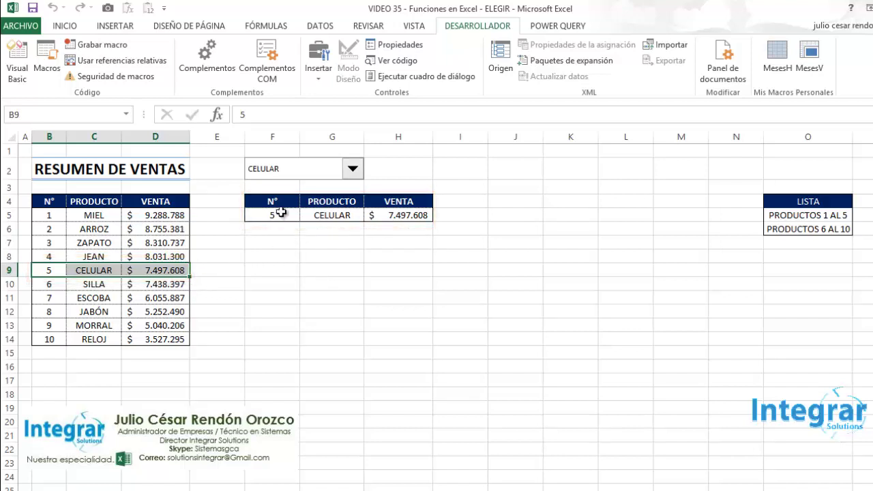
left_click(334, 215)
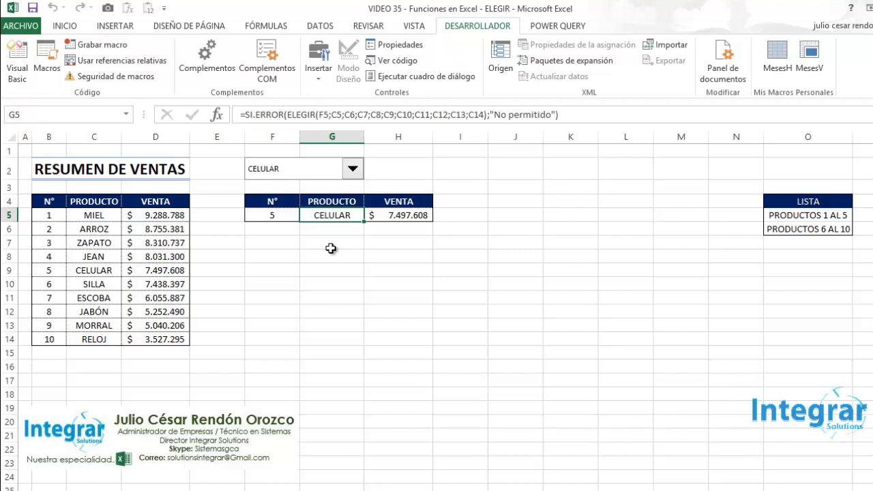
Step: Enter the nested formula =SI(F5=1;C5;SI(F5=2;C6;"")) in G6
key("Down")
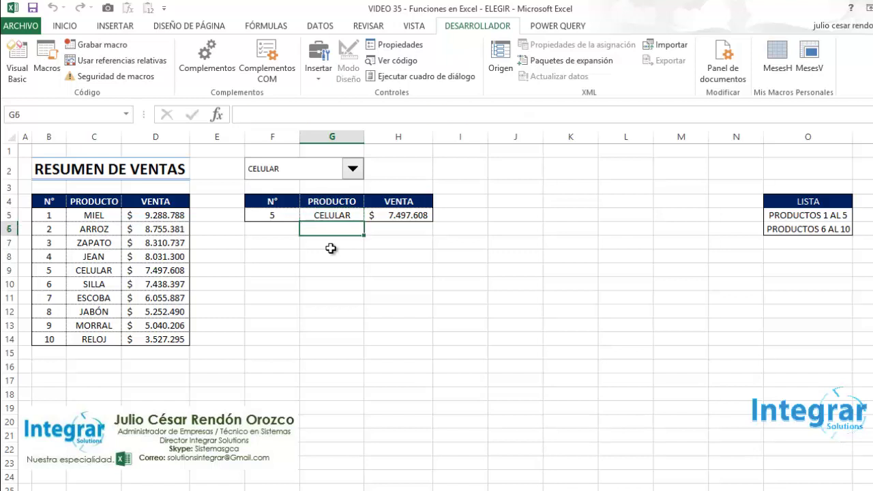
type("=si")
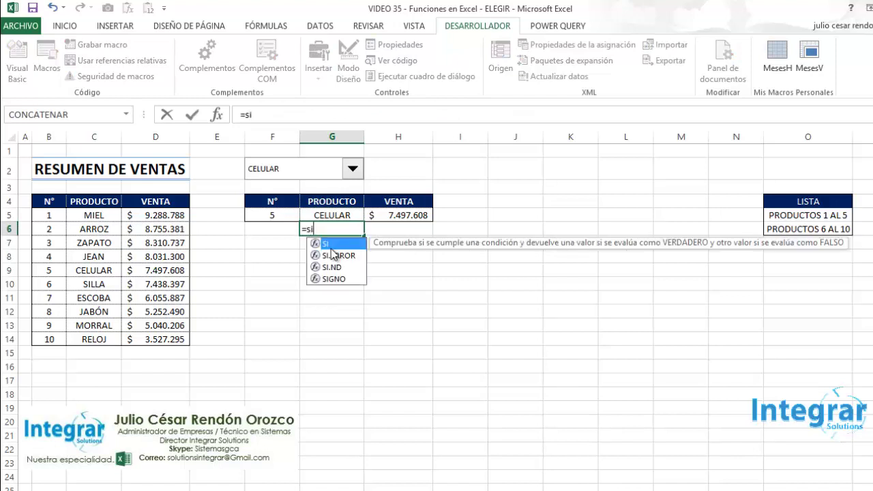
type("(")
left_click(272, 213)
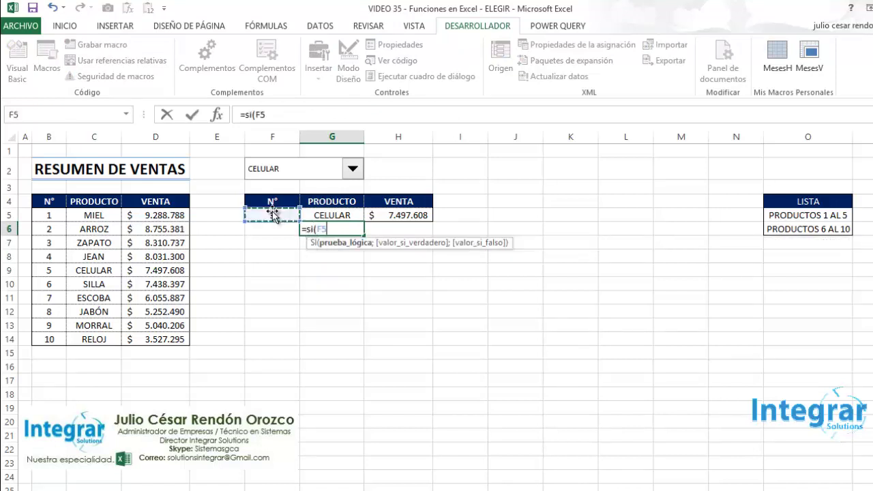
type("=1;")
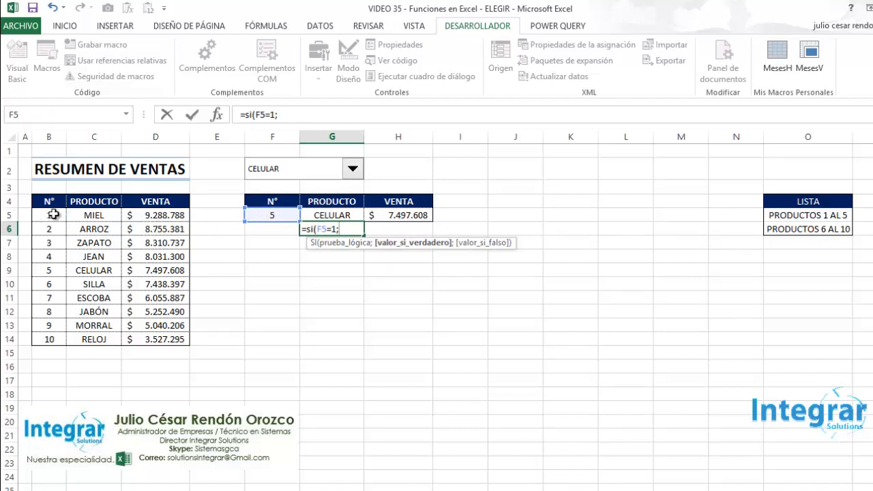
left_click(95, 216)
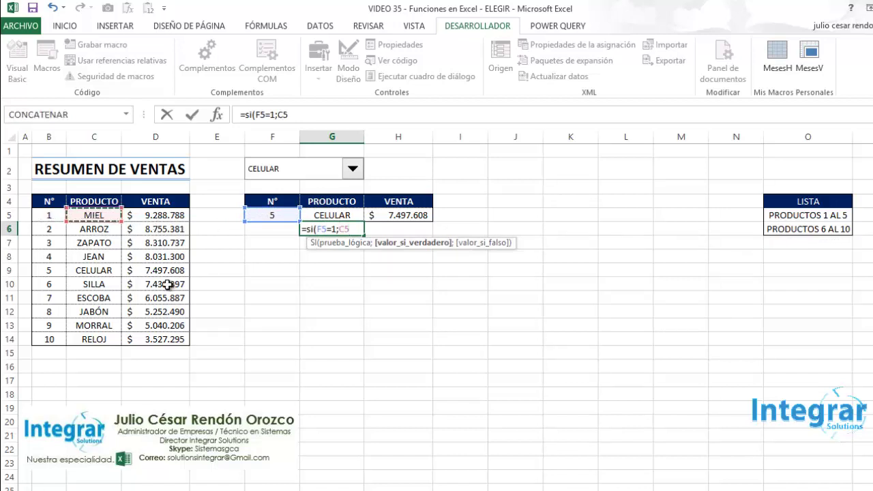
type(";")
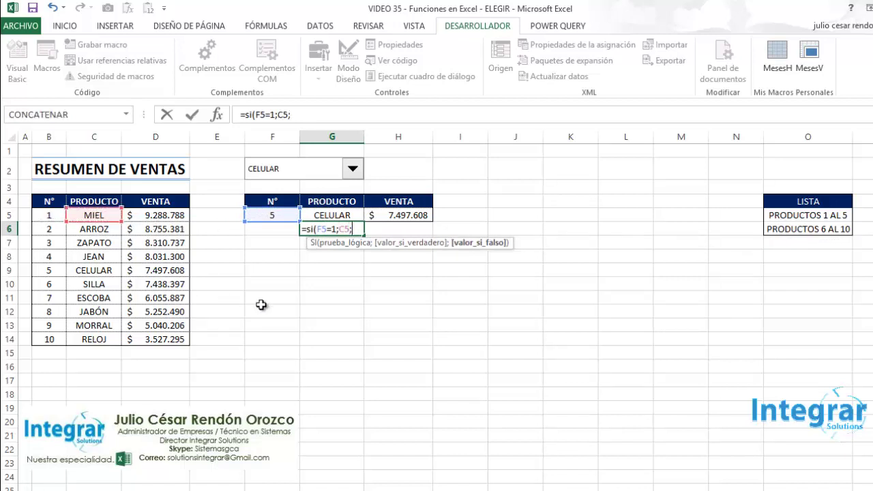
type("si(")
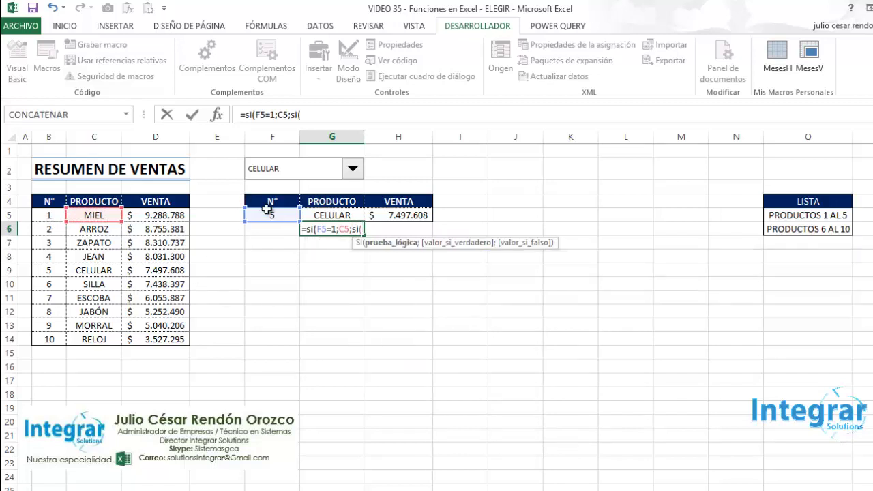
left_click(272, 215)
type("=")
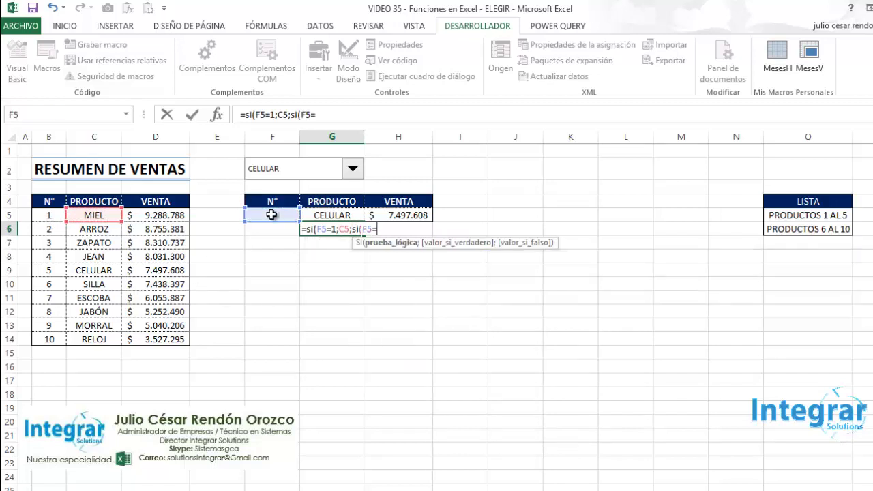
type("2;")
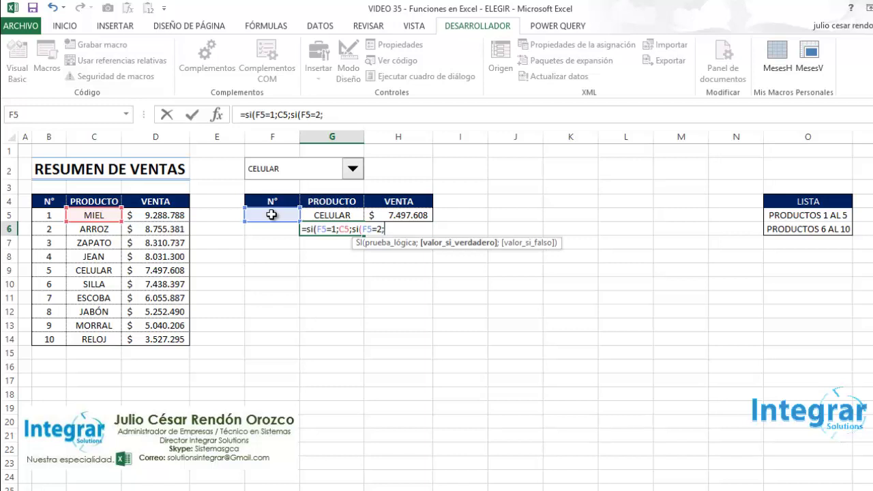
left_click(94, 229)
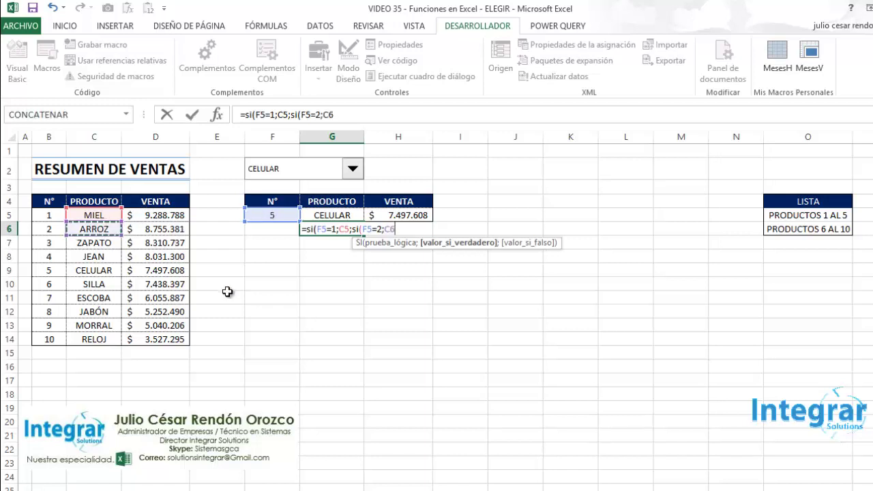
type(";\"\"")
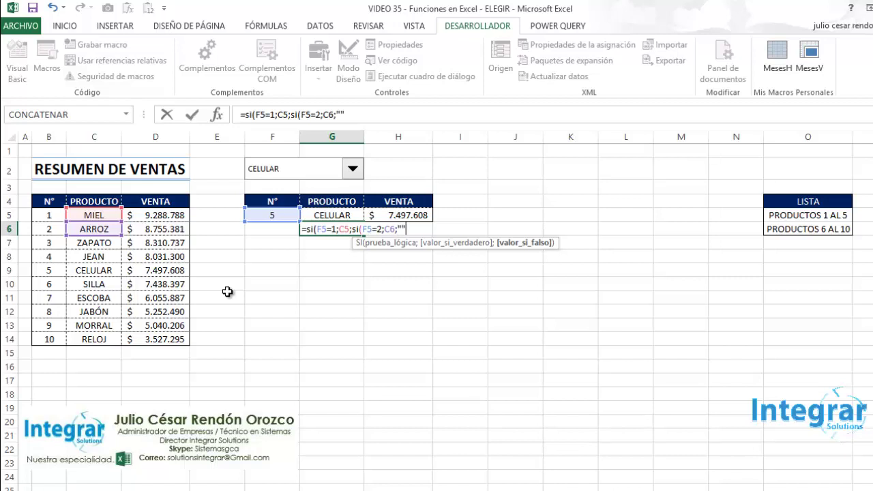
type("))")
key("Return")
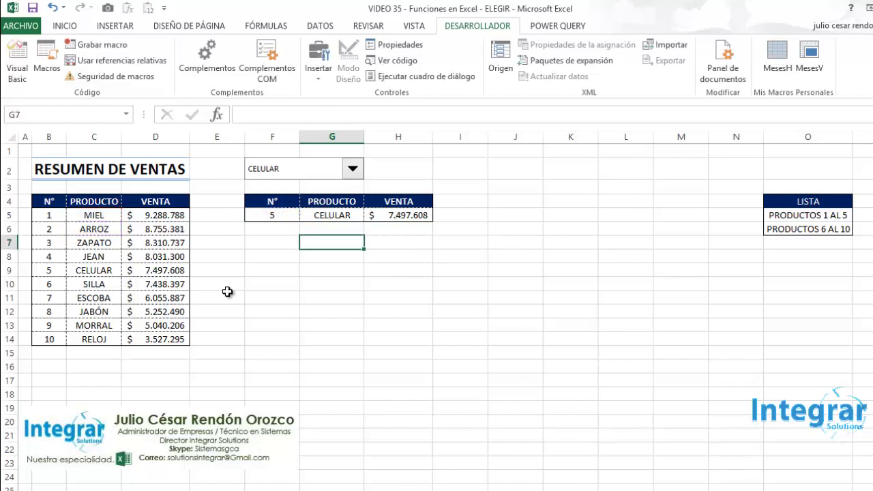
key("Up")
Step: Test G6 by picking MIEL, then ARROZ in the product combo box
left_click(280, 215)
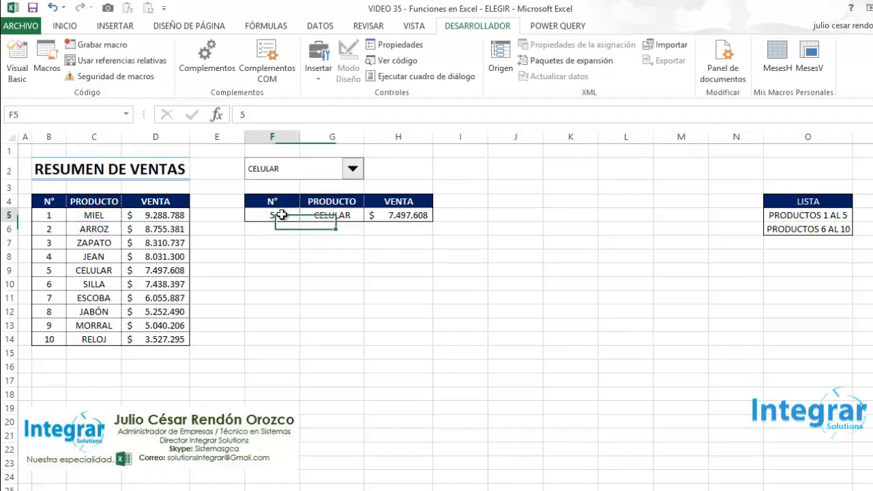
left_click(355, 172)
scroll(357, 219, "up", 1)
left_click(300, 184)
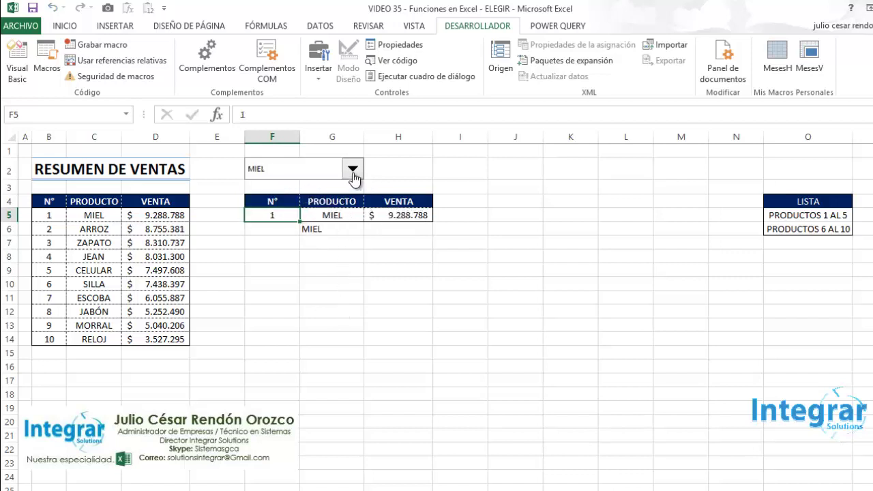
left_click(352, 171)
left_click(287, 194)
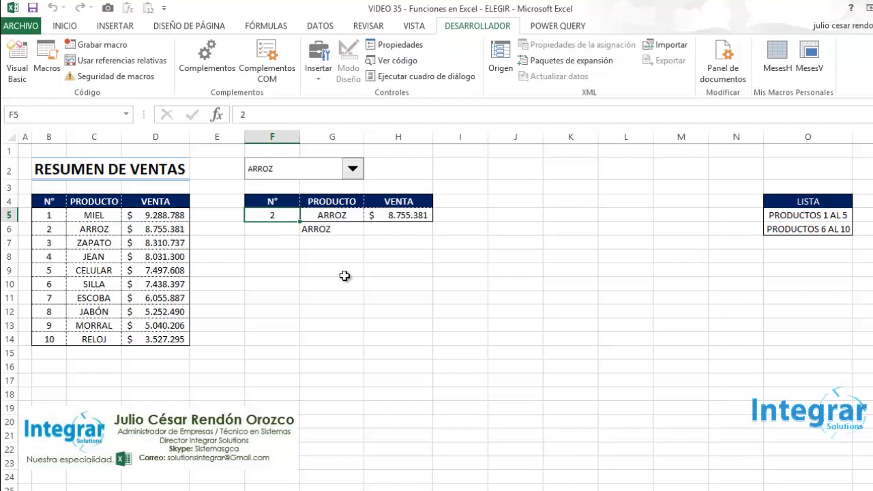
left_click(339, 232)
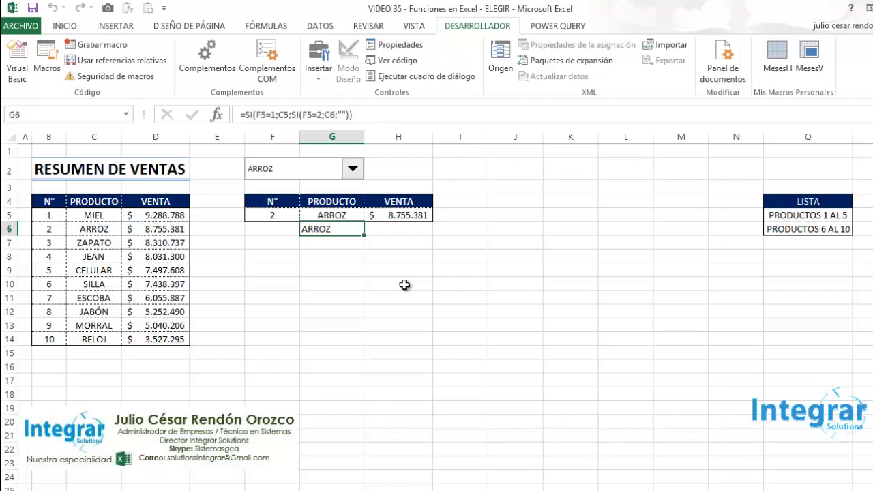
key("Up")
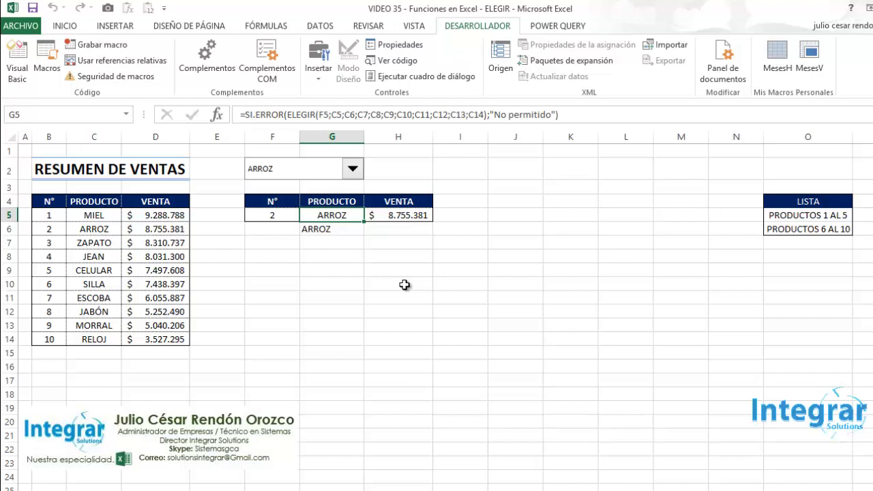
key("Down")
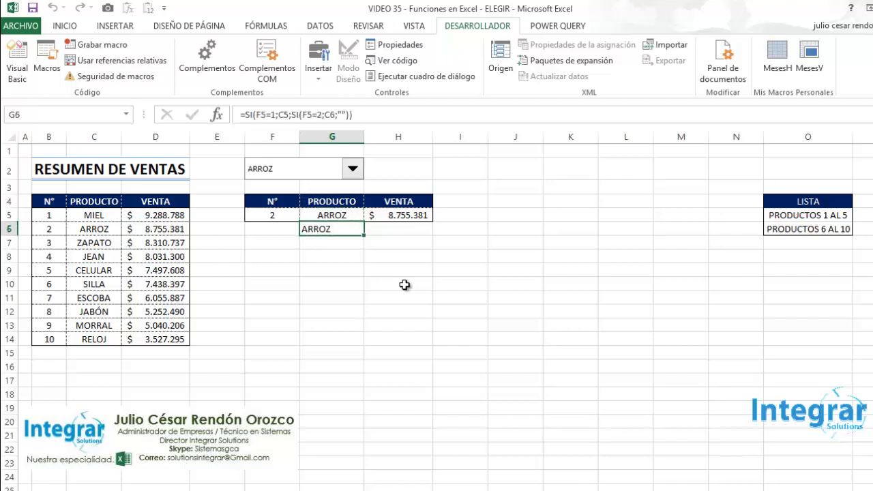
key("Delete")
left_click(520, 189)
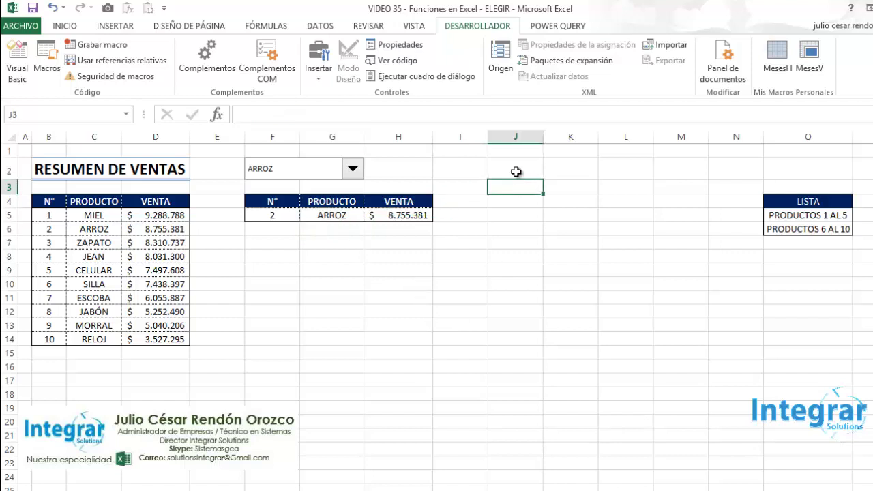
left_click(517, 172)
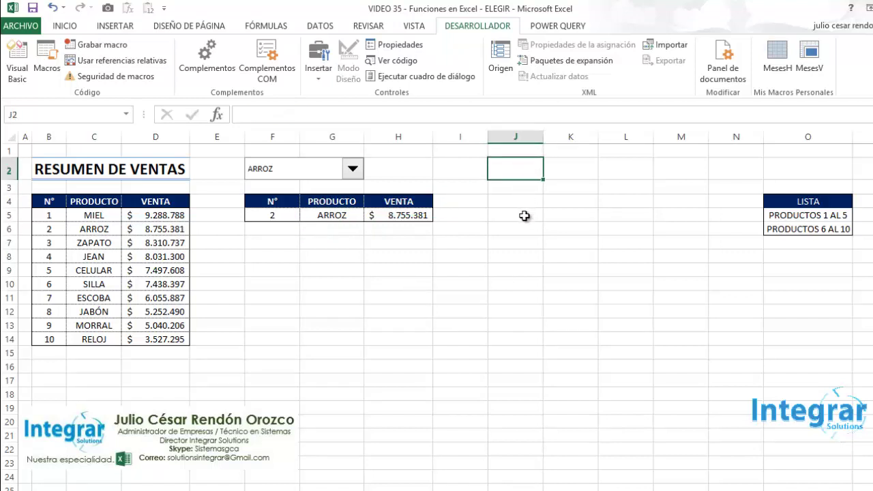
left_click_drag(822, 199, 819, 230)
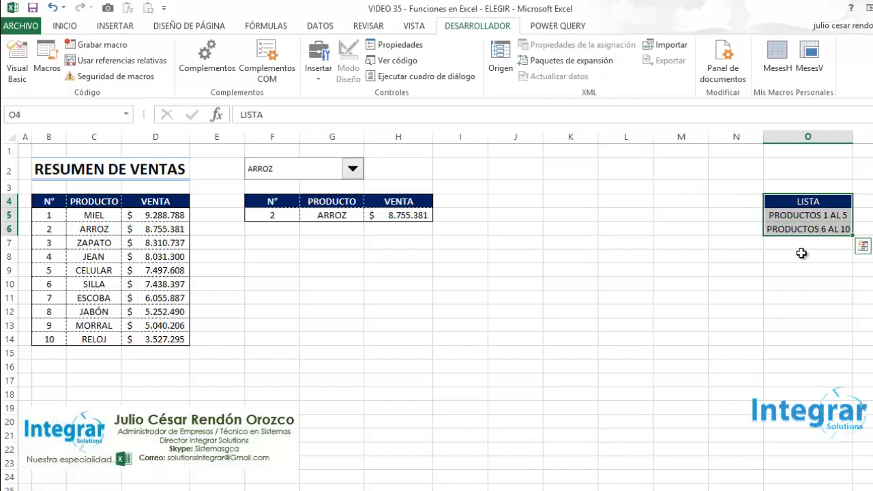
left_click(804, 217)
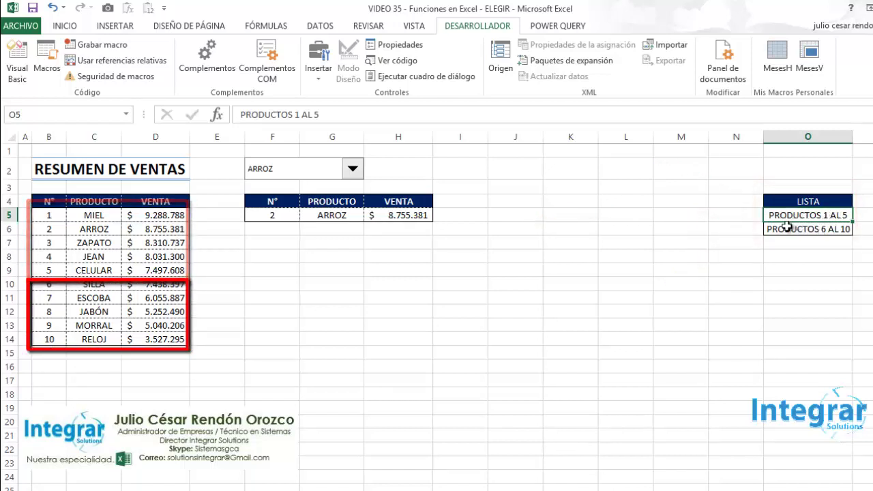
left_click(532, 186)
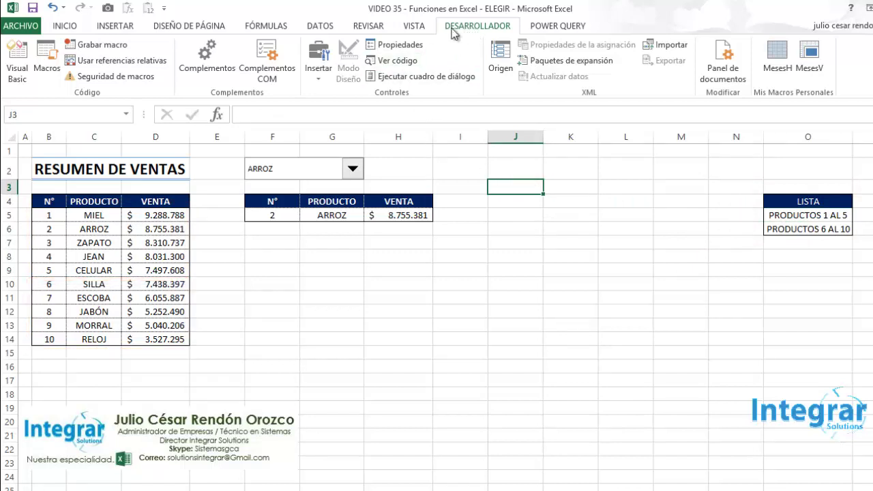
Step: Insert a second form-control combo box drawn over J2:K2
left_click(318, 61)
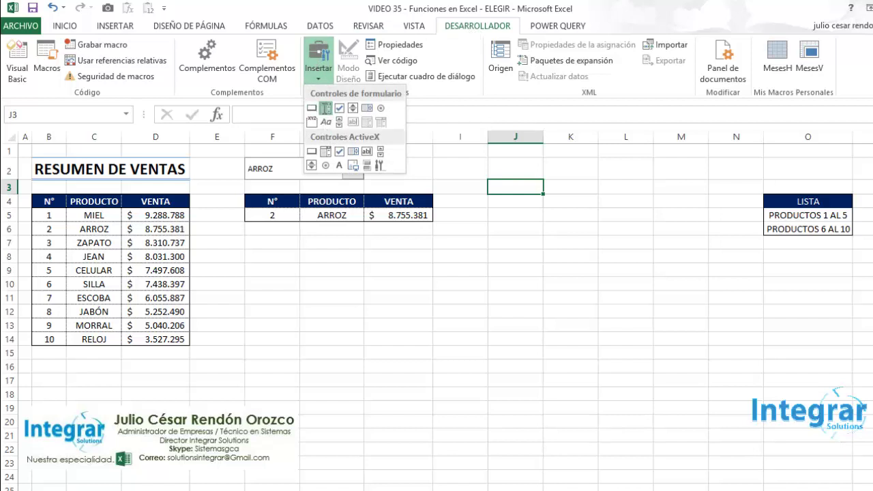
left_click(325, 115)
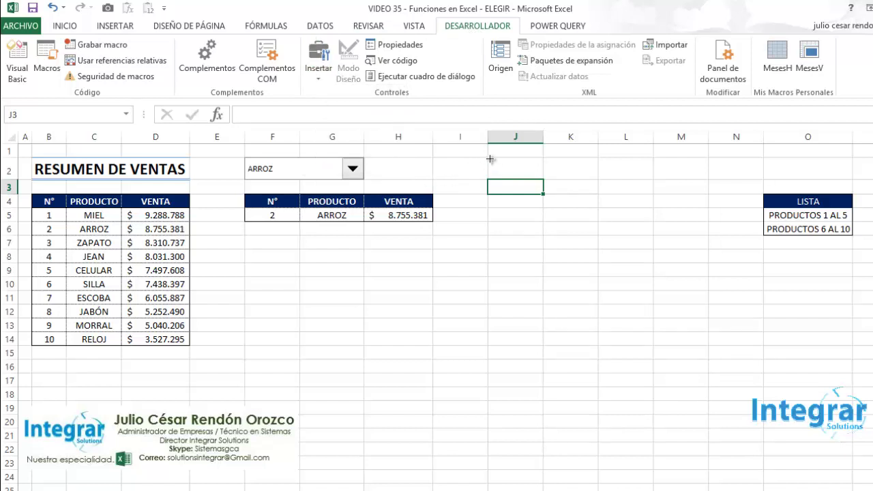
left_click_drag(489, 158, 595, 178)
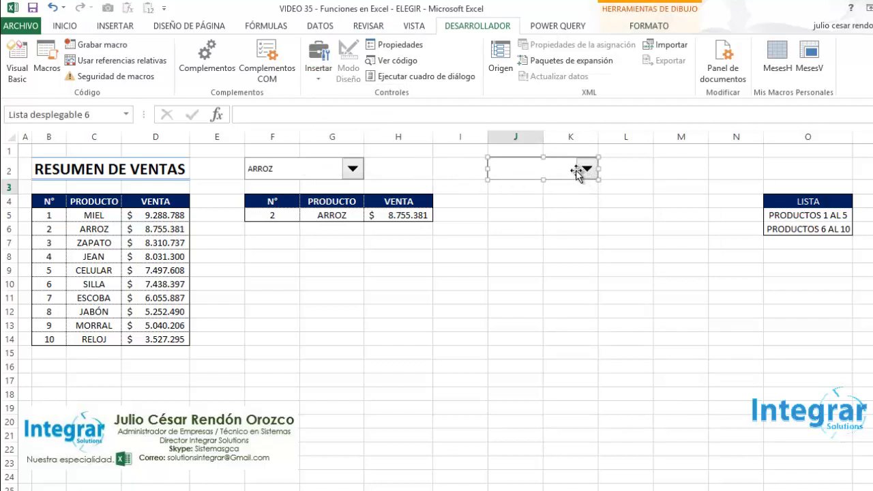
Step: Set the new combo box's input range to $O$5:$O$6 and linked cell to $J$5
right_click(552, 167)
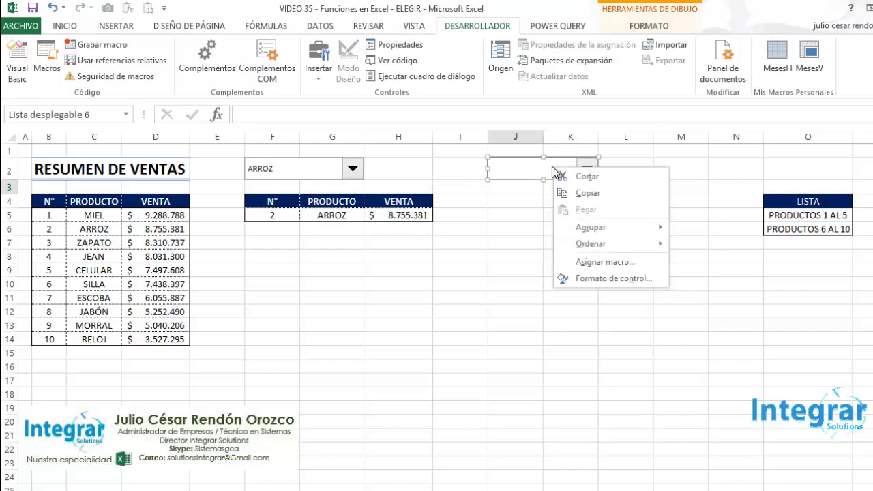
left_click(605, 277)
left_click(668, 169)
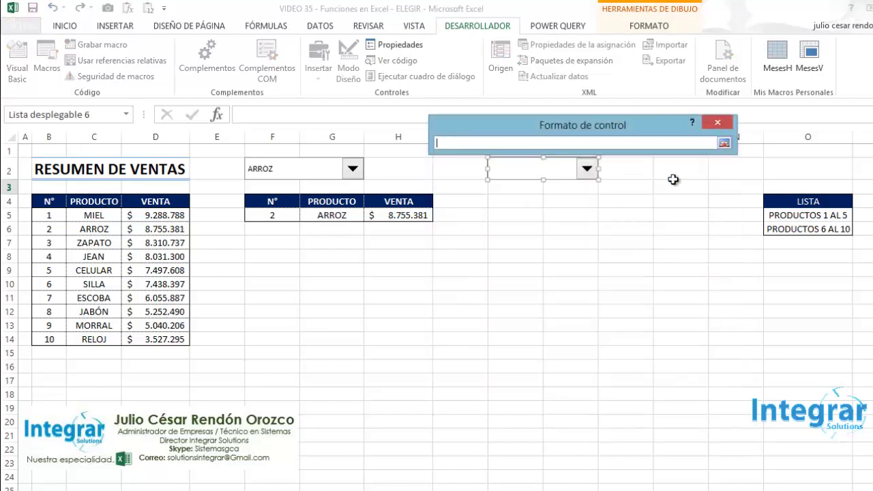
left_click_drag(785, 214, 789, 229)
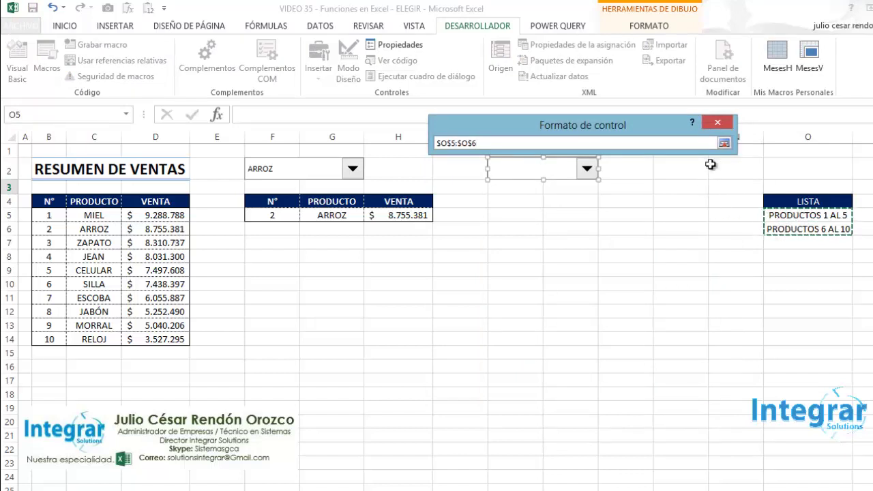
left_click(724, 144)
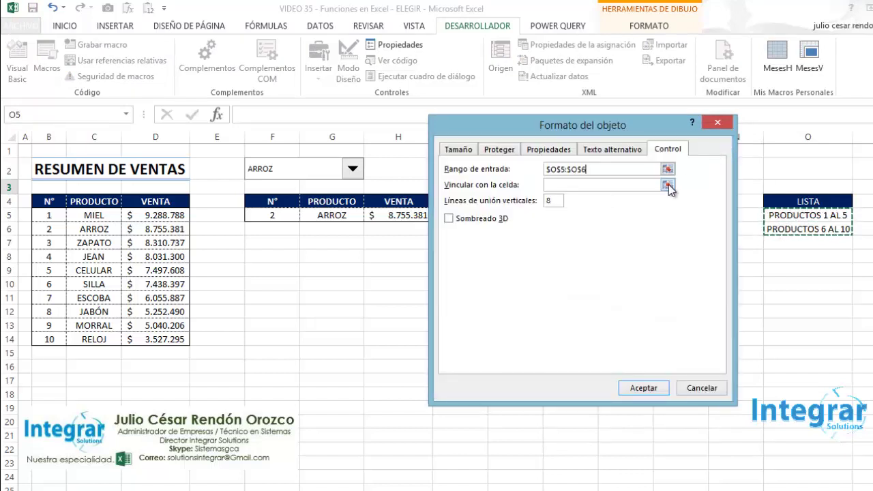
left_click(672, 192)
left_click(508, 214)
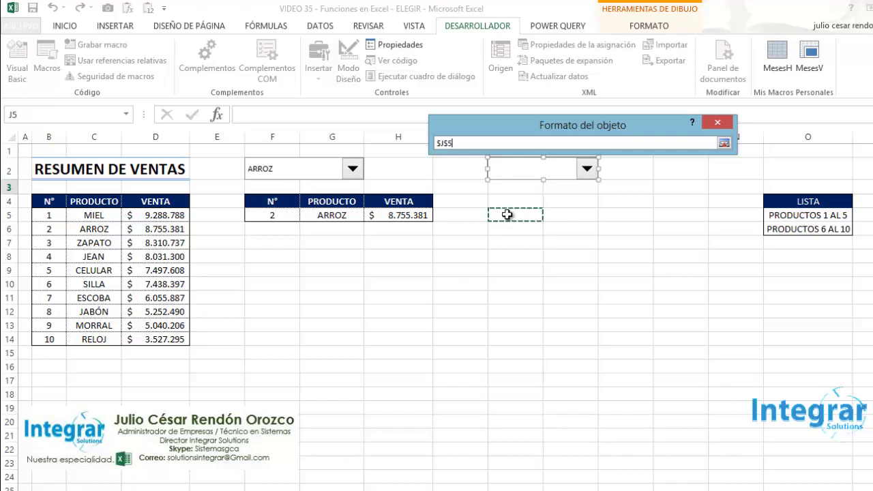
left_click(724, 143)
left_click(630, 391)
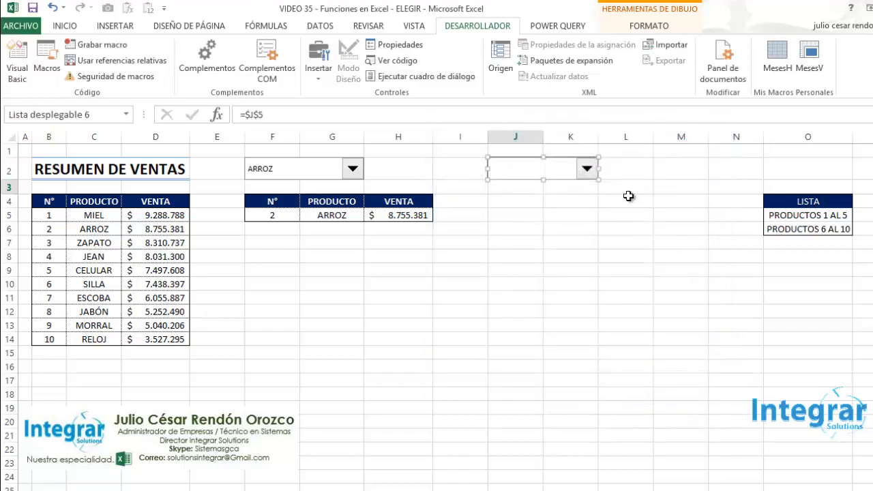
Step: Test the dropdown with PRODUCTOS 1 AL 5, then PRODUCTOS 6 AL 10, setting J5 to 2
key("Escape")
left_click(587, 170)
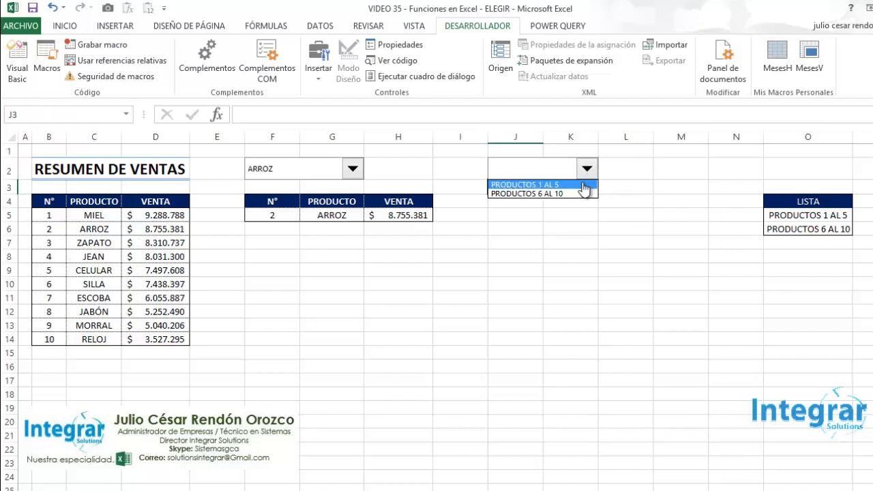
left_click(584, 182)
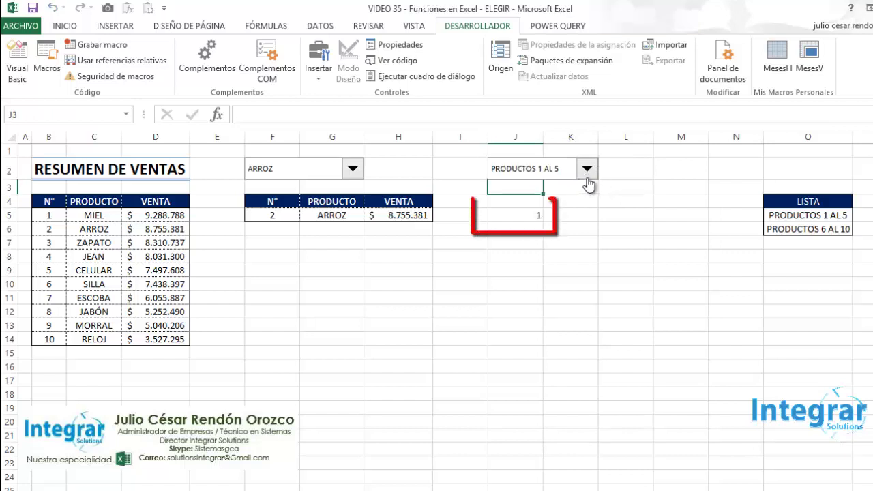
left_click(588, 174)
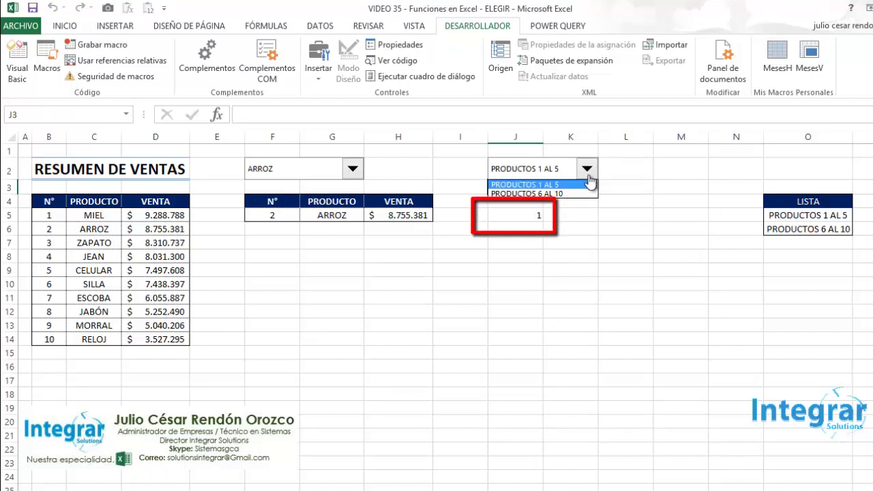
left_click(577, 193)
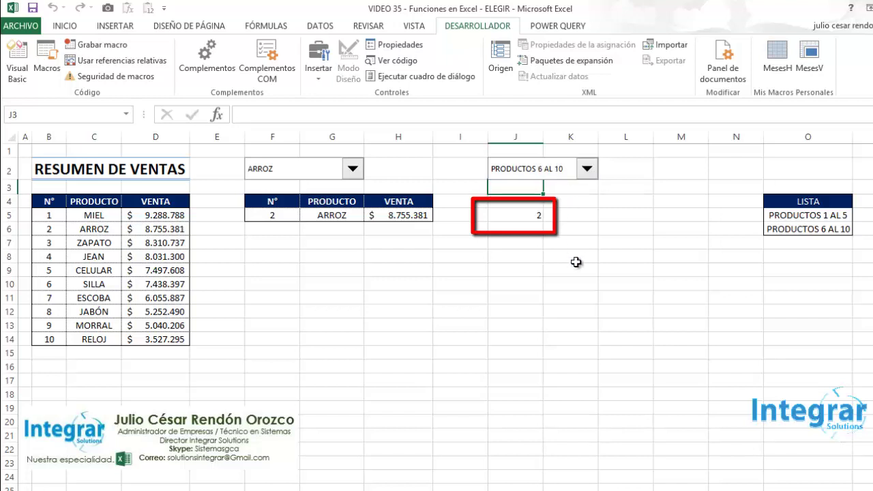
left_click(562, 215)
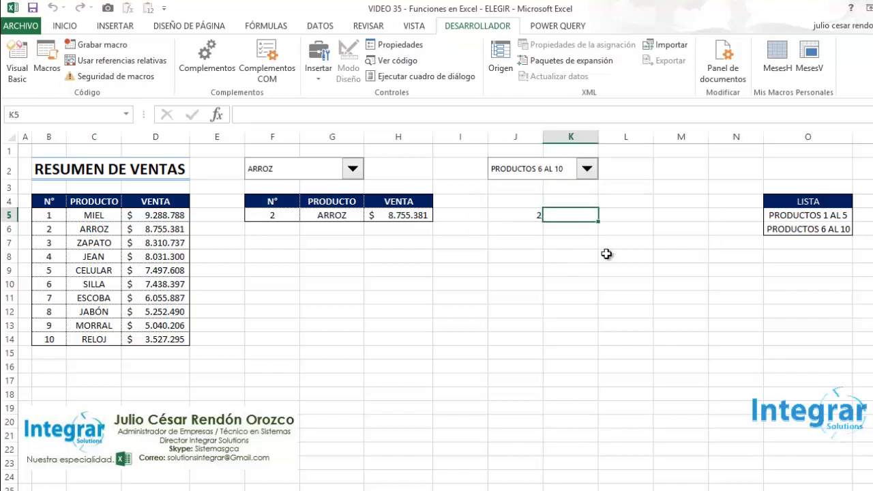
left_click_drag(519, 201, 552, 214)
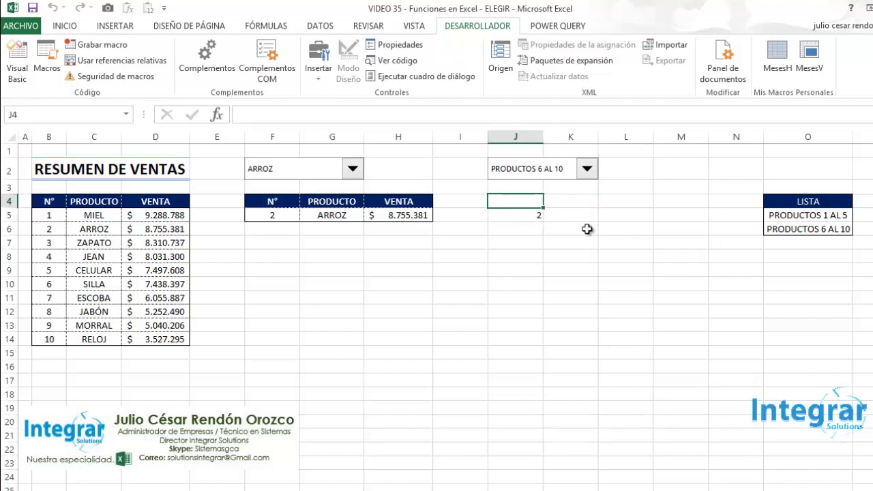
left_click(556, 219)
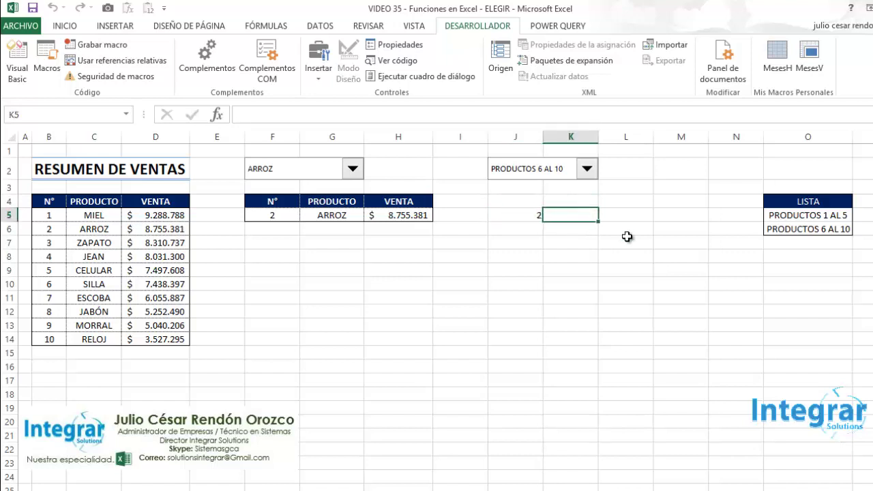
Step: Enter =ELEGIR(J5;D5:D9;D10:D14) in K5 to pick the 1–5 or 6–10 sales range by J5
type("=ele")
key("Tab")
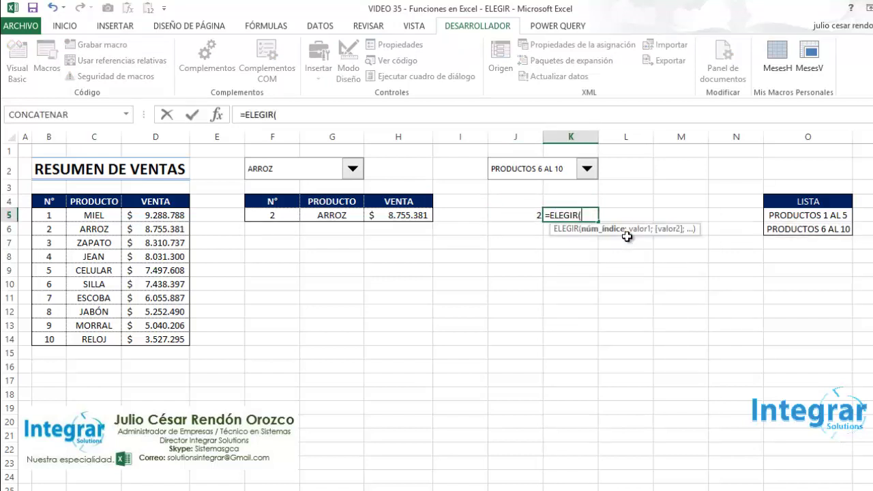
key("Left")
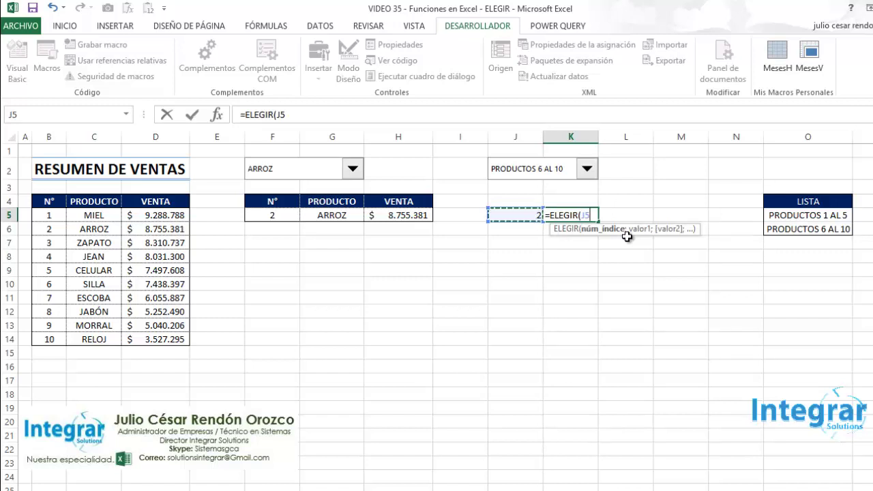
type(";")
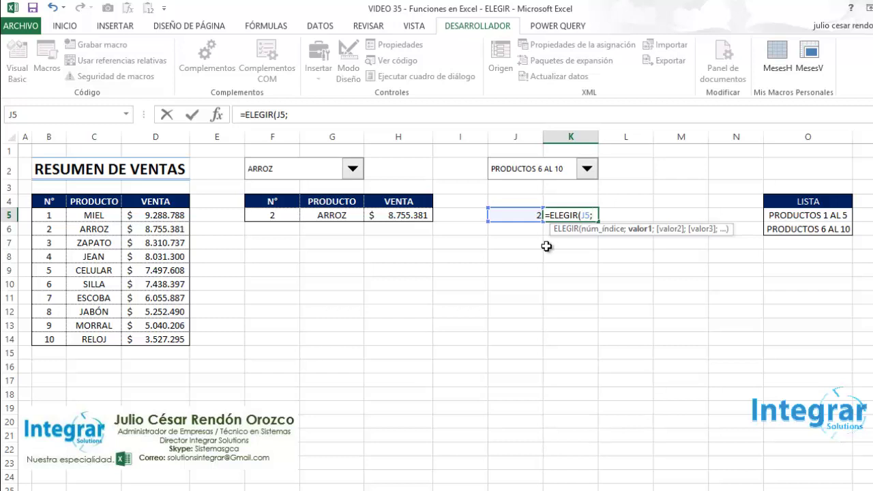
type("D")
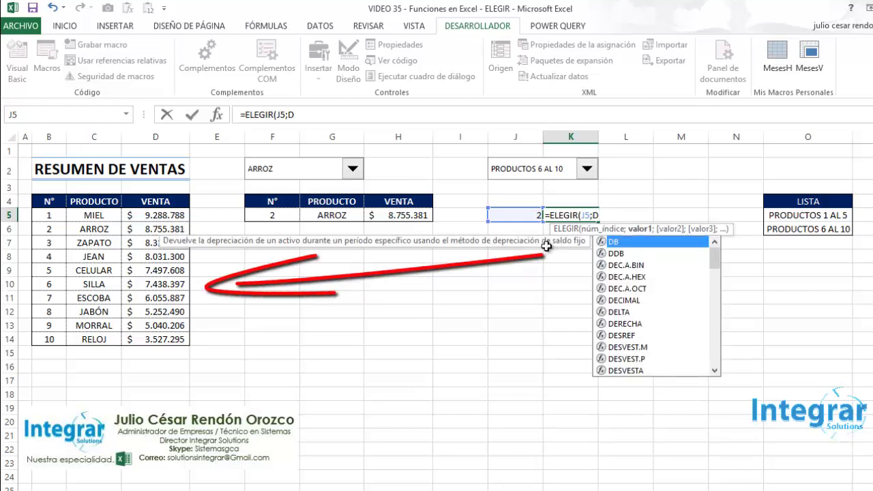
type("5:")
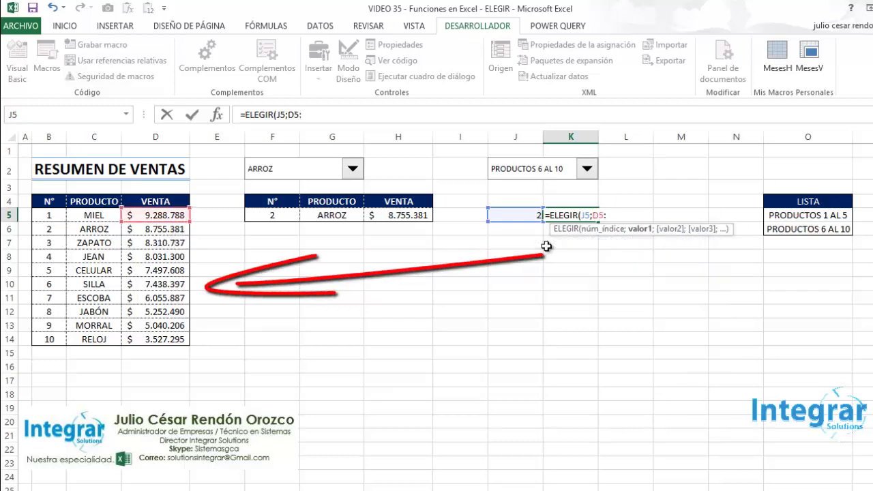
type("D")
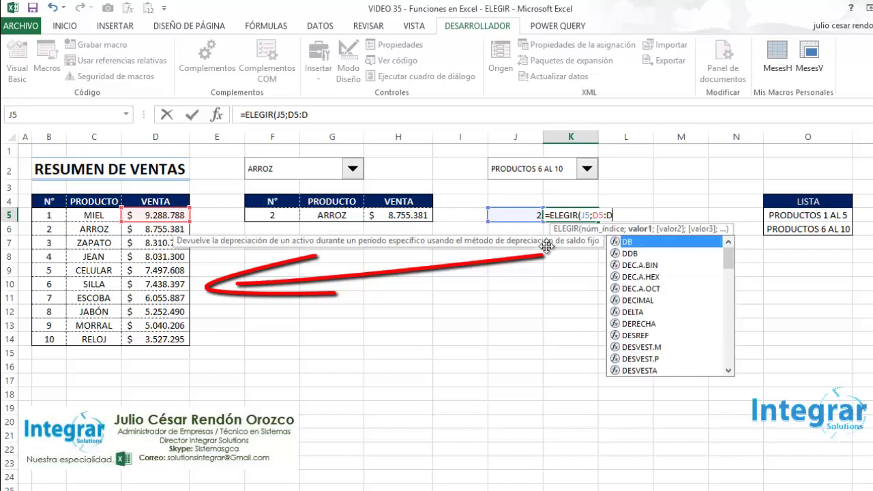
type("9")
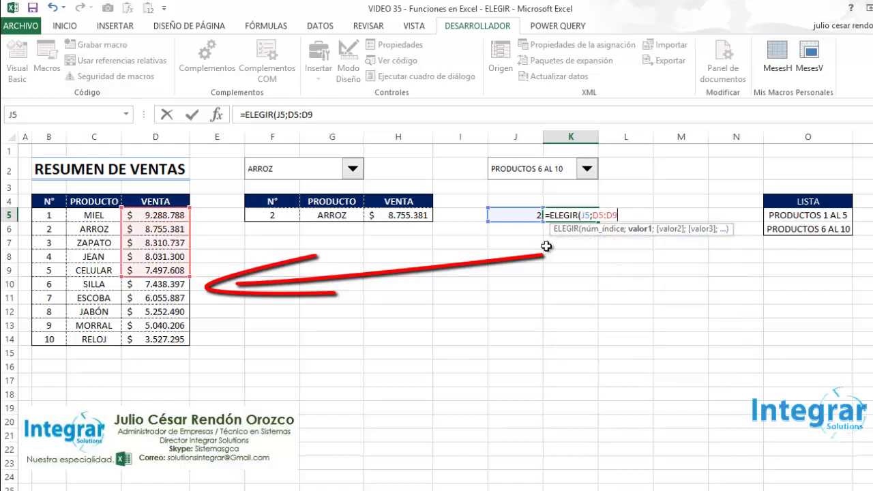
type(";")
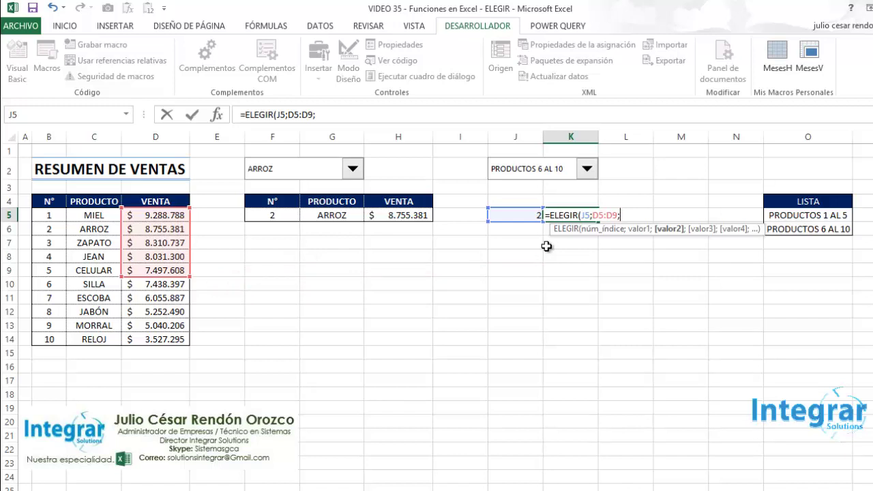
type("D")
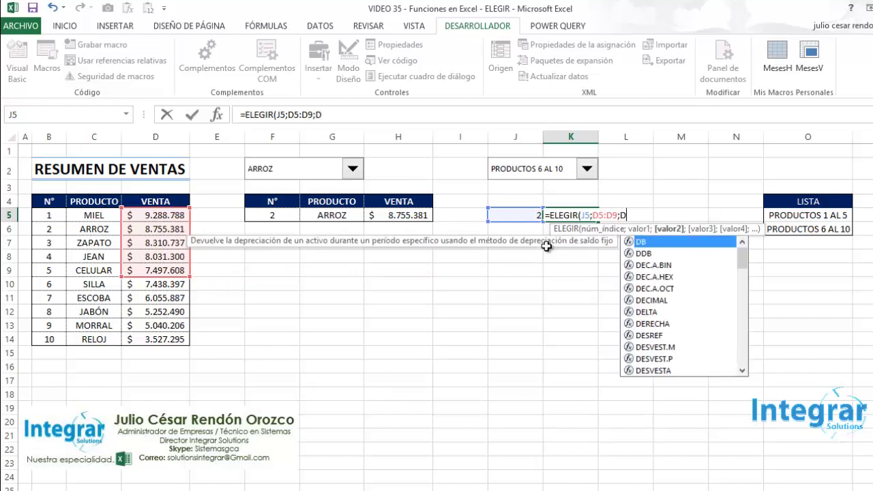
type("10:")
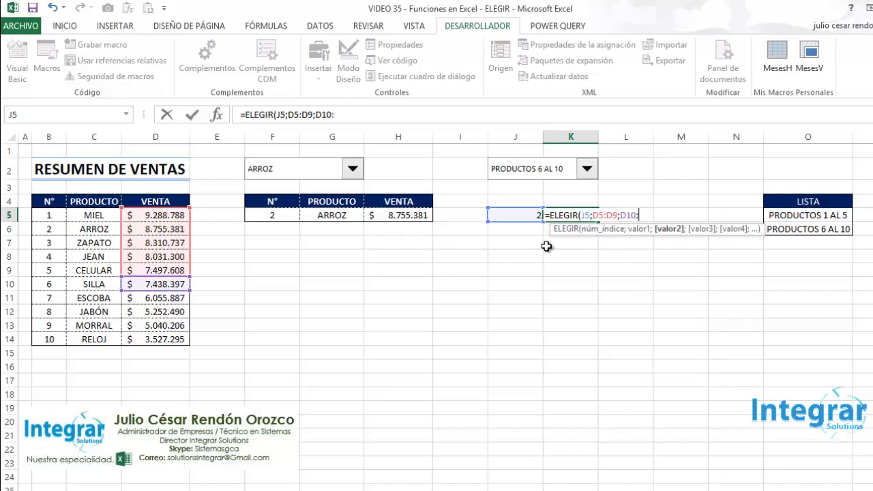
type("D")
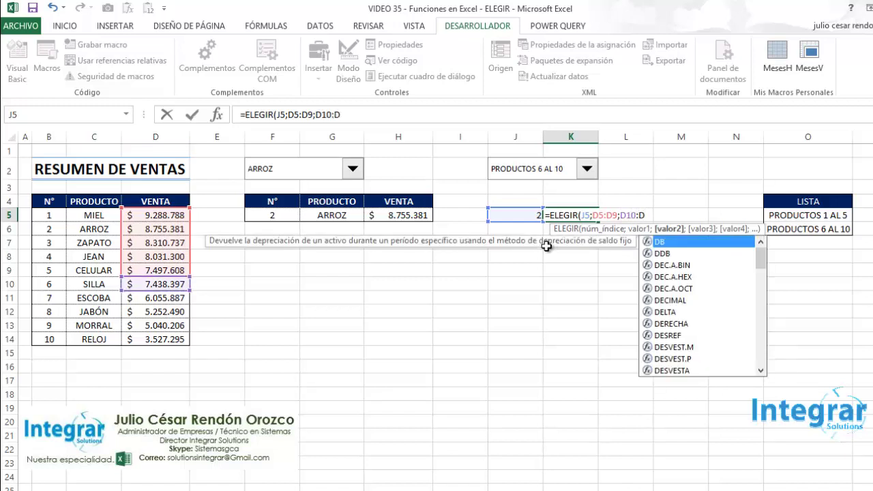
type("14)")
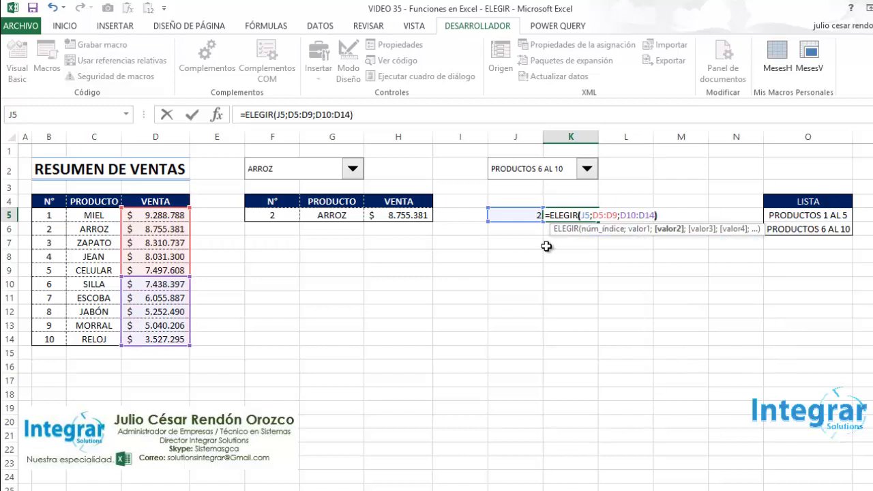
key("ctrl+Return")
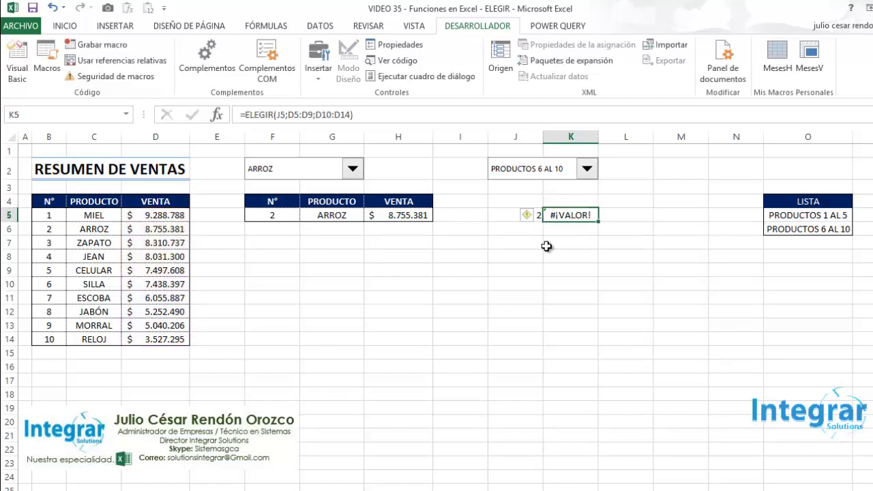
Step: Wrap the K5 formula as =SUMA((ELEGIR(J5;D5:D9;D10:D14))) and accept the parenthesis correction
left_click(243, 115)
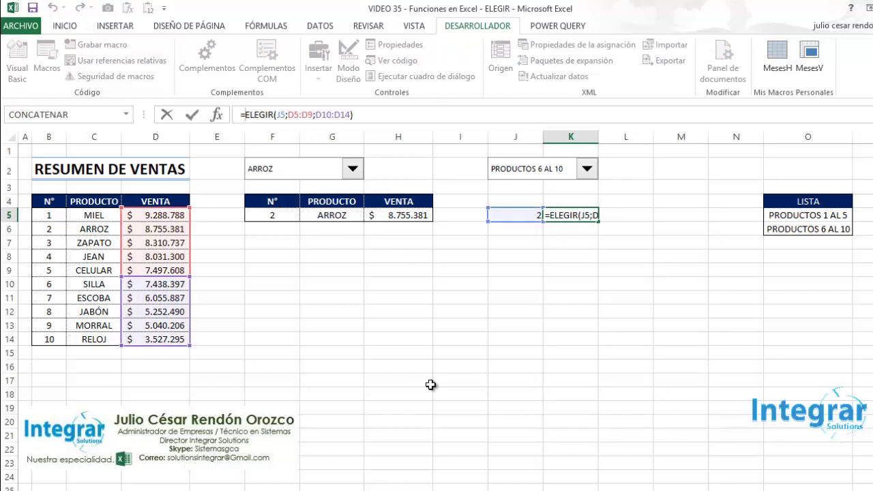
type("SUMA(")
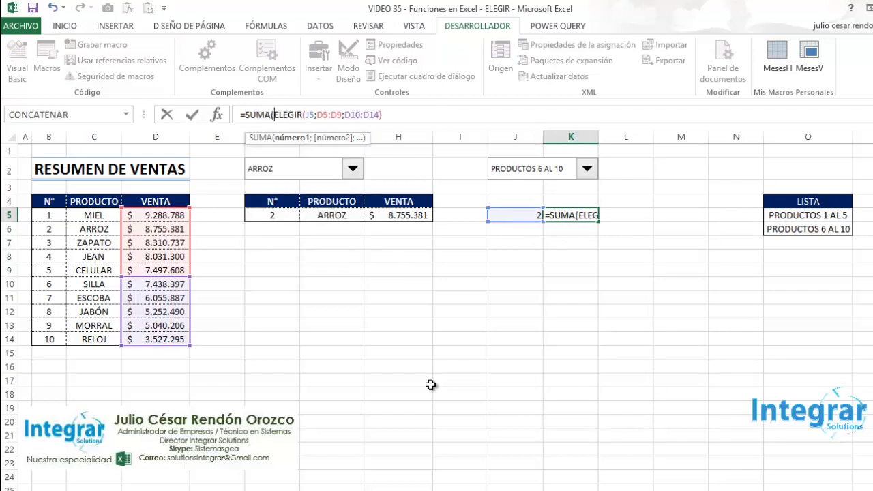
type("(")
left_click(400, 115)
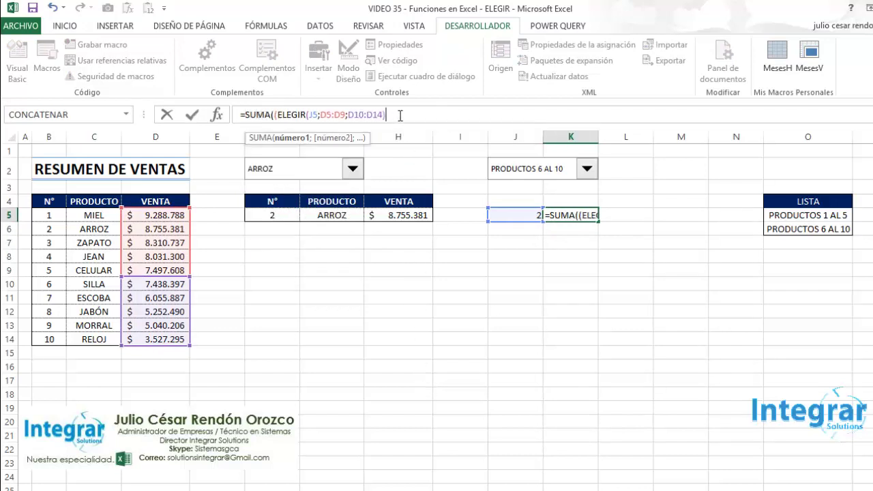
key("Return")
key("Return")
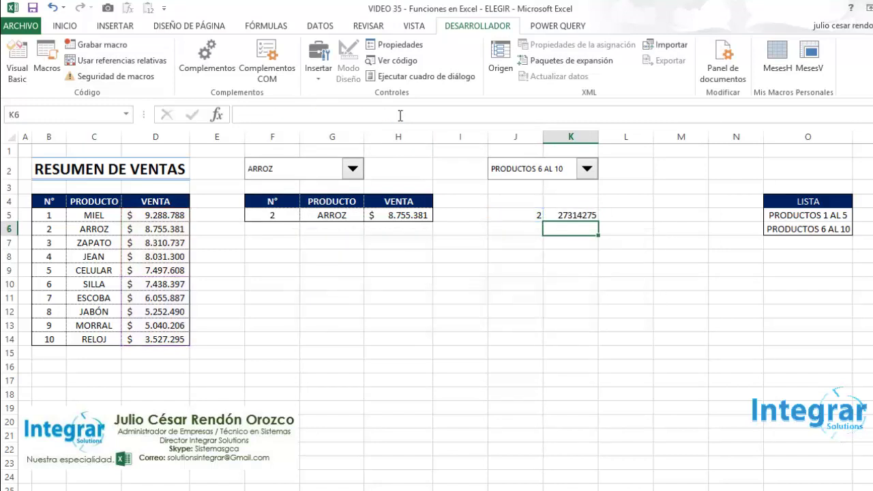
key("Up")
Step: Format the K5 total as currency with no decimals, showing $ 27.314.275
left_click(64, 25)
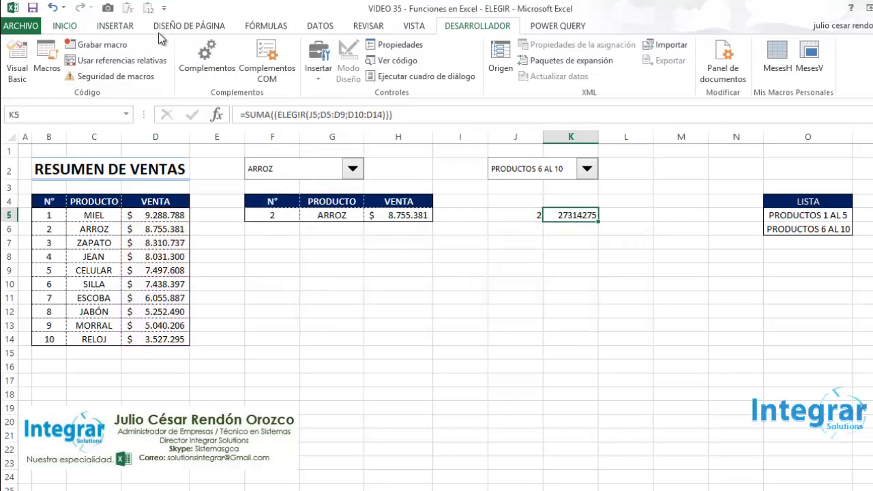
left_click(408, 71)
left_click(484, 71)
left_click(483, 71)
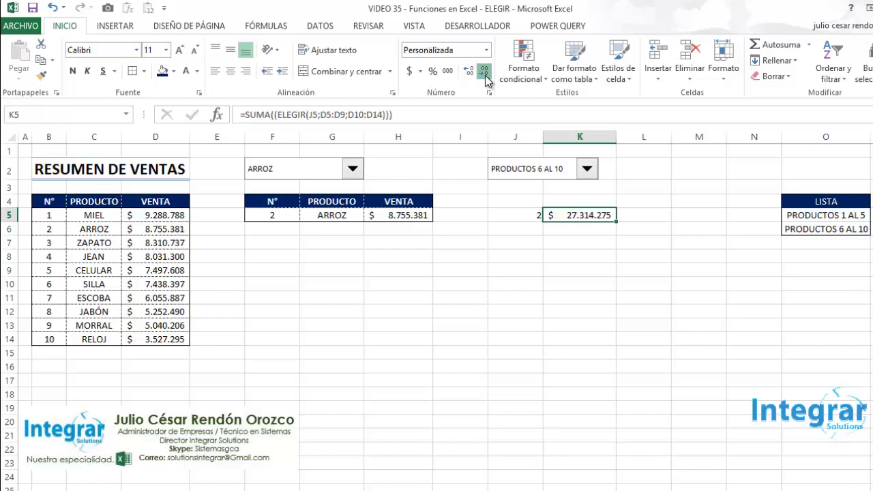
left_click(587, 169)
left_click(573, 185)
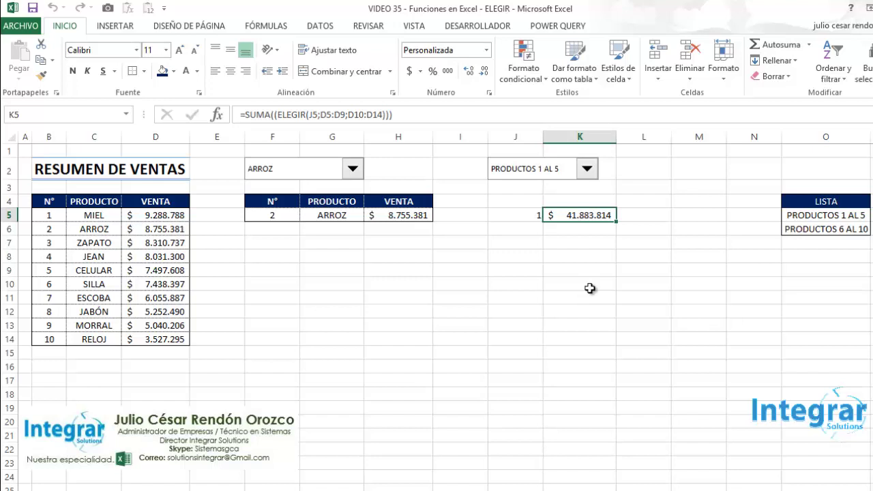
left_click(157, 216)
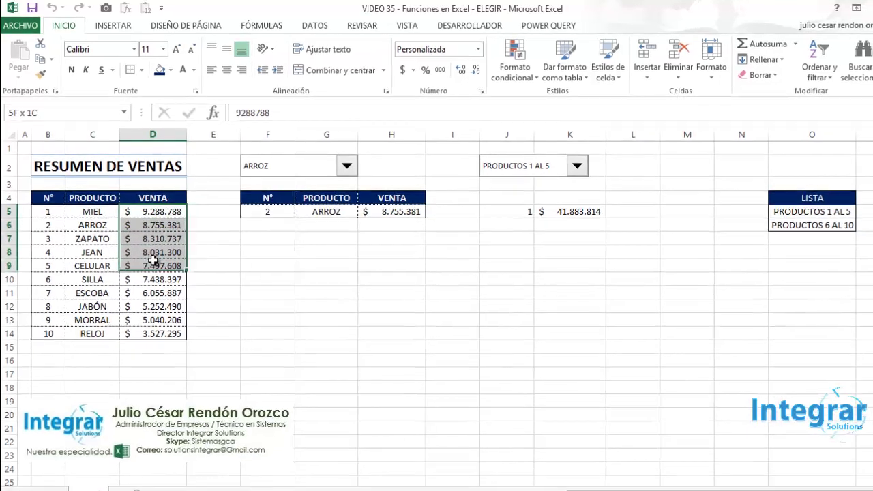
left_click_drag(157, 215, 157, 270)
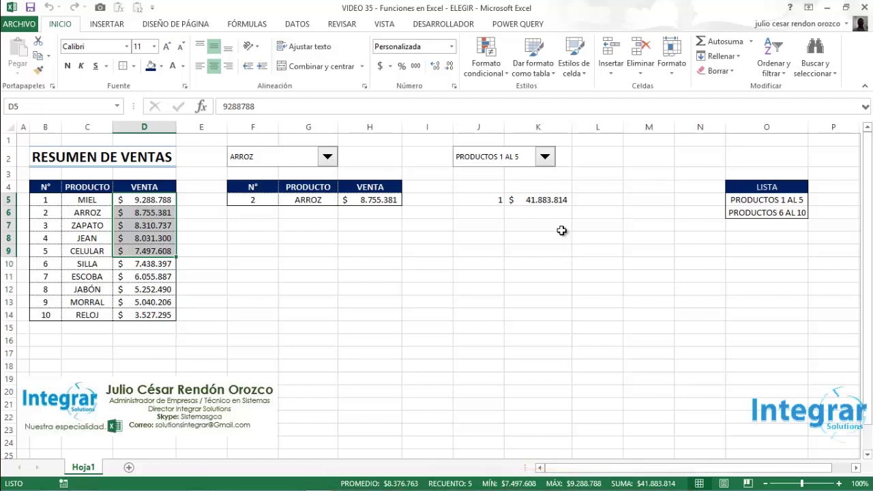
left_click(544, 159)
left_click(519, 180)
left_click_drag(144, 265, 145, 314)
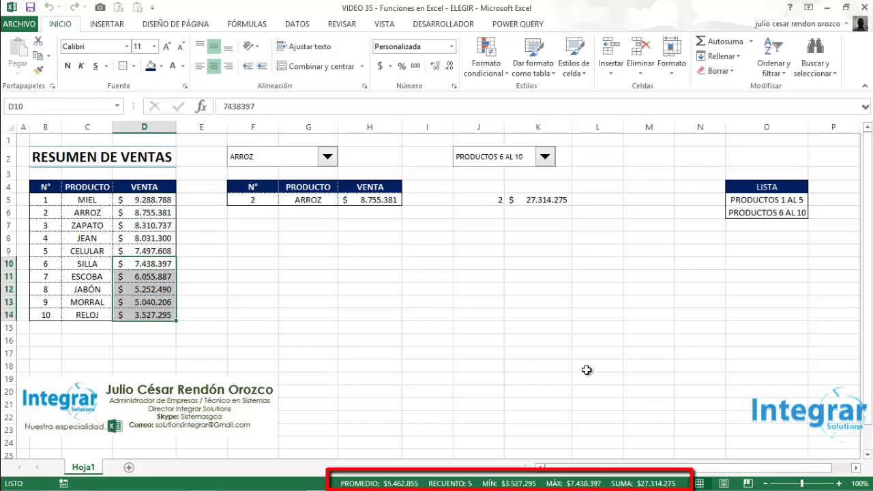
left_click(476, 184)
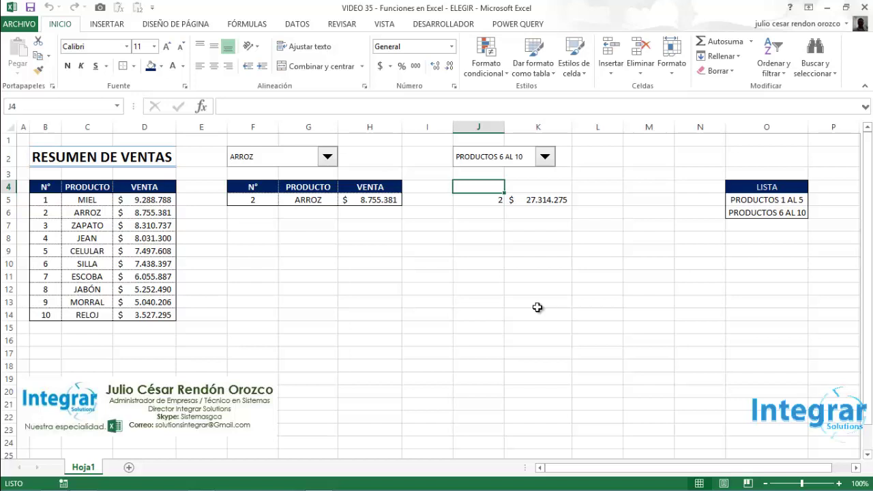
Step: Hide column O, which holds the product range list
left_click(778, 127)
right_click(778, 130)
left_click(703, 295)
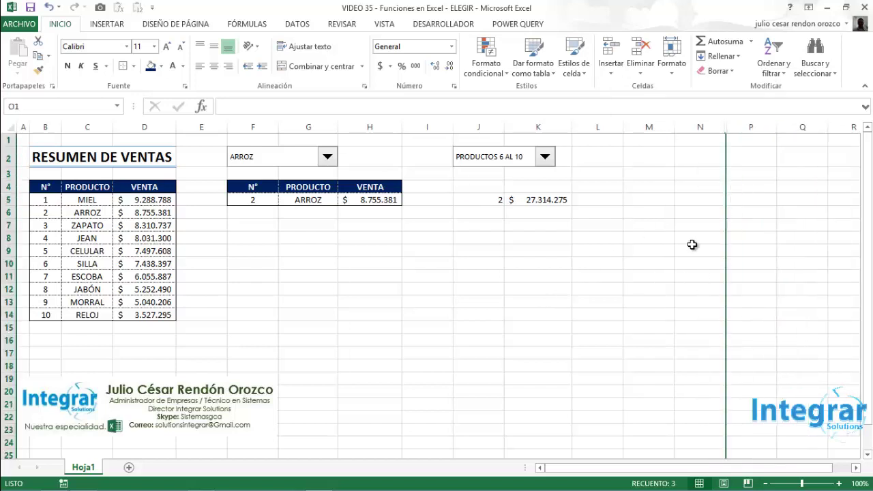
left_click(598, 156)
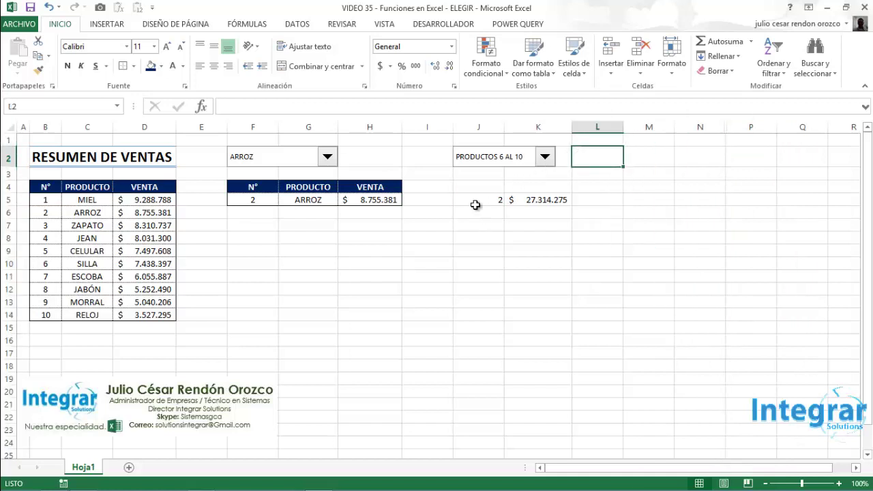
Step: Move the products combo box down beside the total in K5
left_click_drag(486, 188, 564, 187)
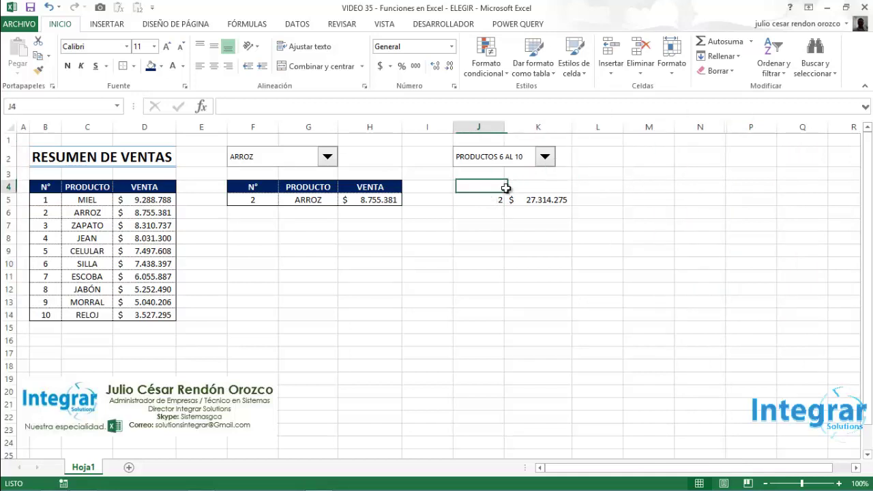
left_click(529, 187)
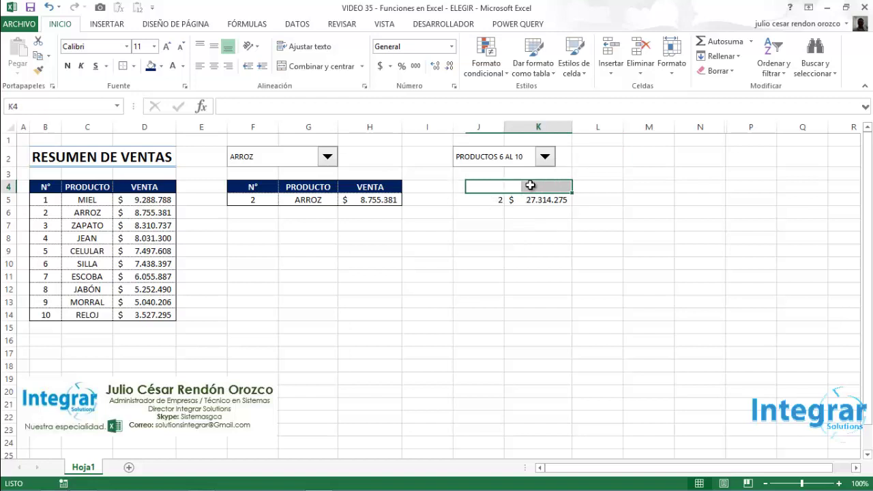
left_click(496, 157, "ctrl")
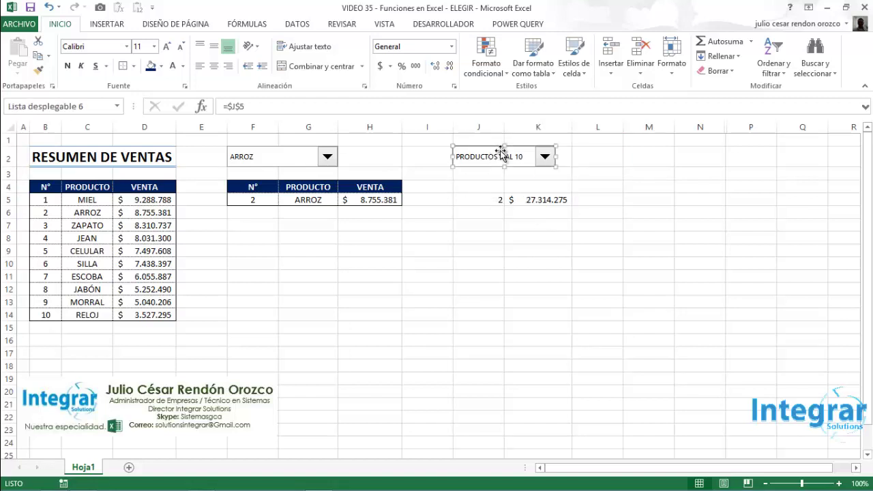
mouse_move(501, 153)
left_mouse_down()
mouse_move(522, 177)
mouse_move(457, 189)
mouse_move(466, 192)
left_mouse_up()
left_click(484, 236)
Step: Set the combo box to PRODUCTOS 1 AL 5, making the total $ 41.883.814
left_click(495, 195)
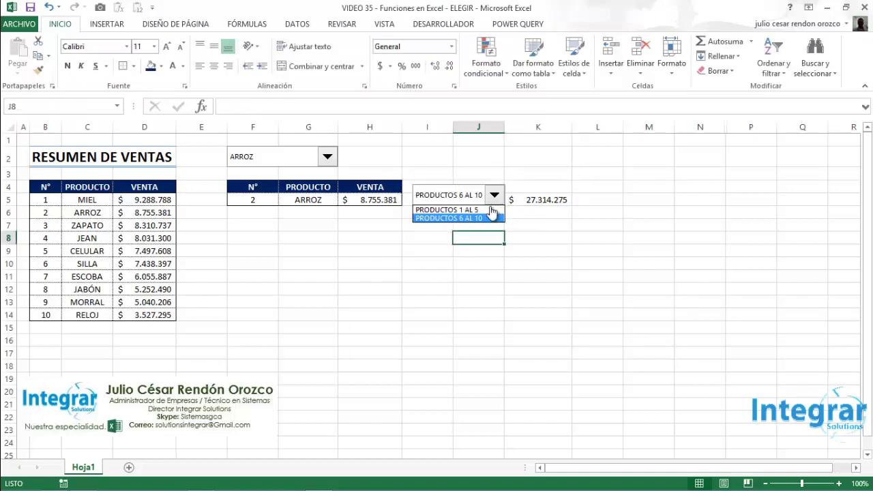
left_click(488, 204)
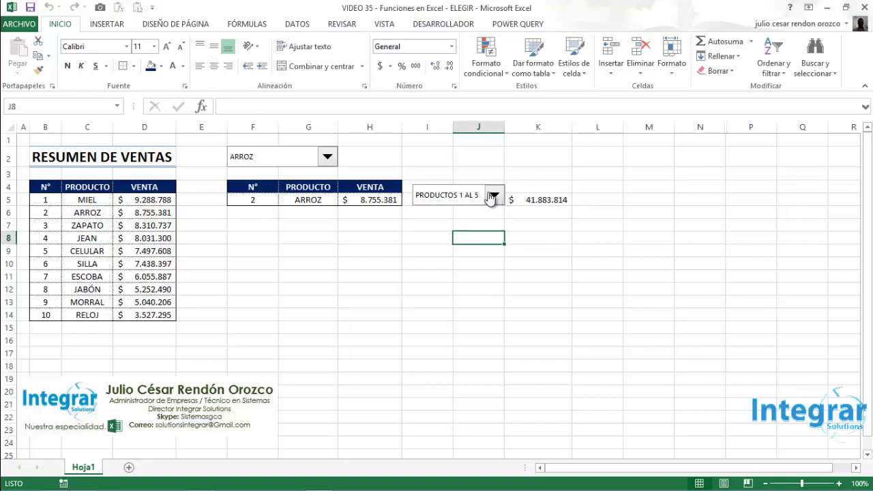
left_click(478, 195, "ctrl")
Step: Align the combo box and type the VENTAS header into K4
left_click_drag(459, 183, 459, 181)
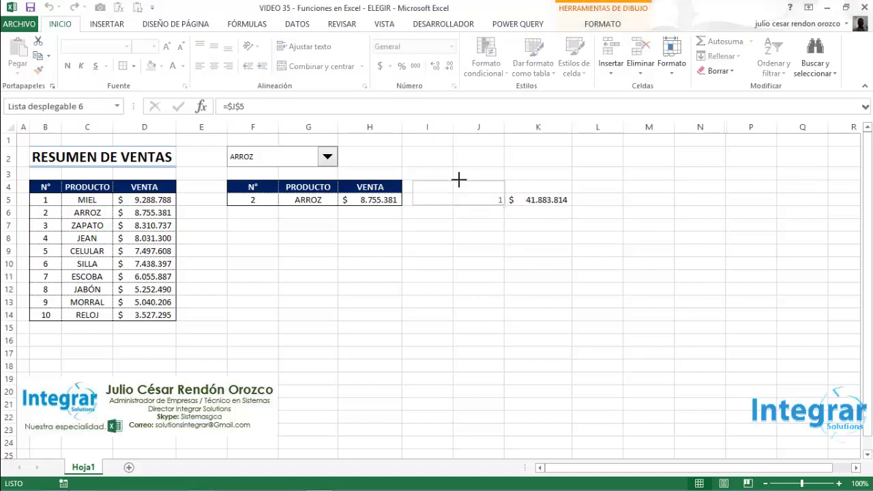
left_click(539, 188)
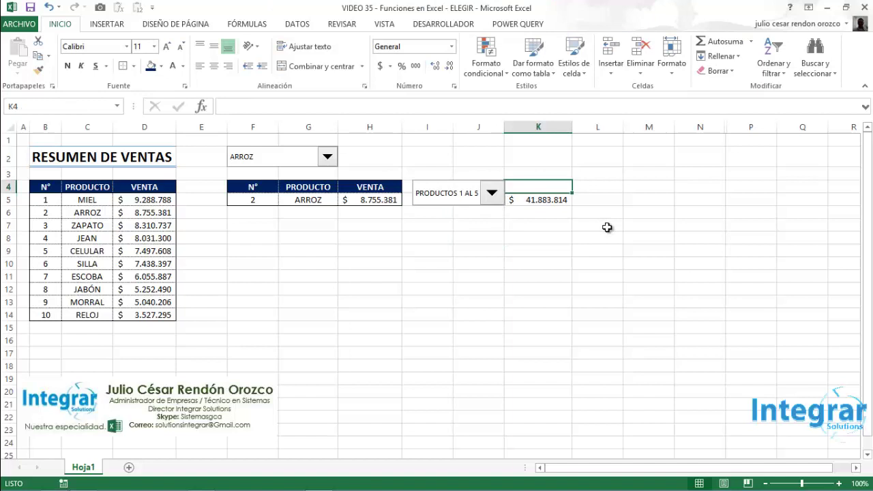
type("VENTAS")
key("Return")
key("Up")
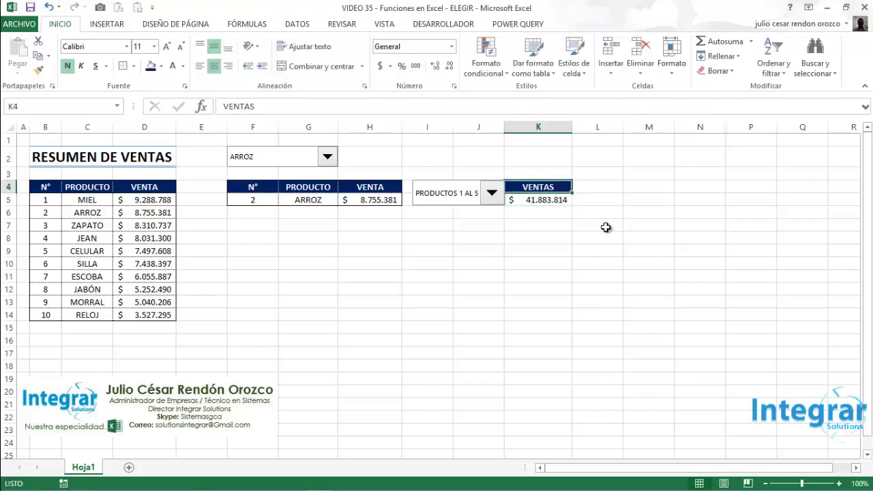
Step: Test the total by switching the combo box to PRODUCTOS 6 AL 10, then back to 1 AL 5
left_click(492, 196)
left_click(471, 219)
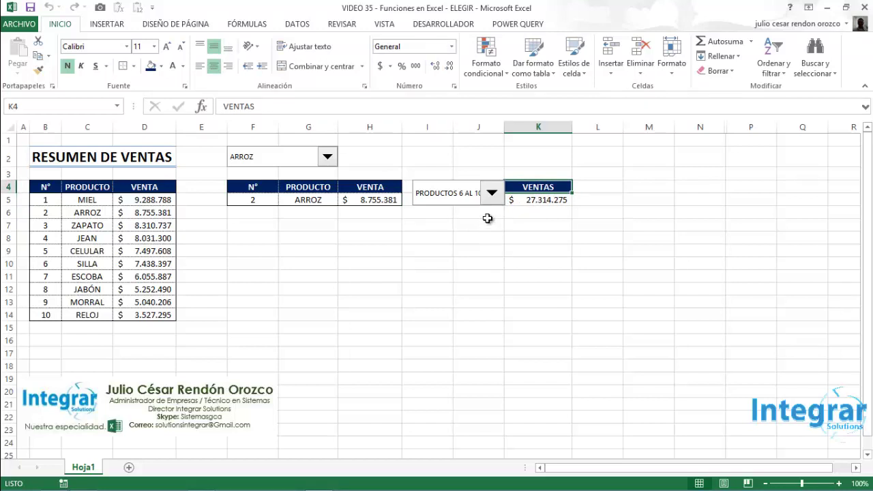
left_click(491, 194)
left_click(488, 208)
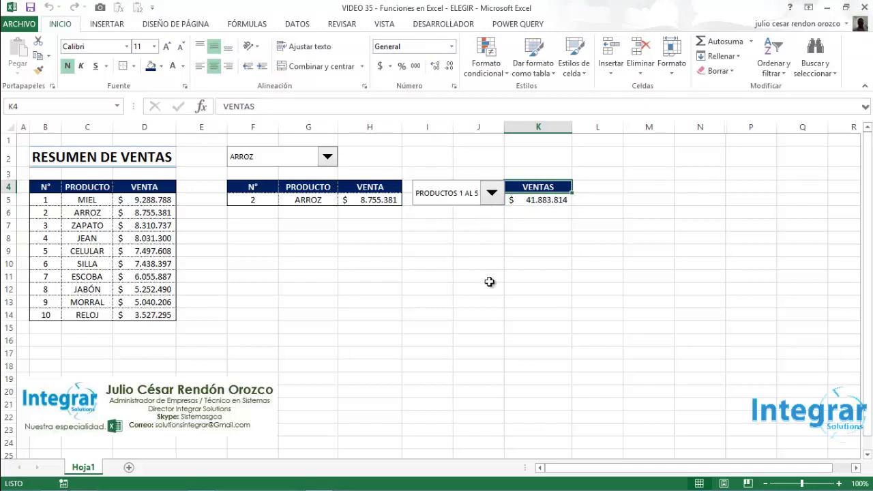